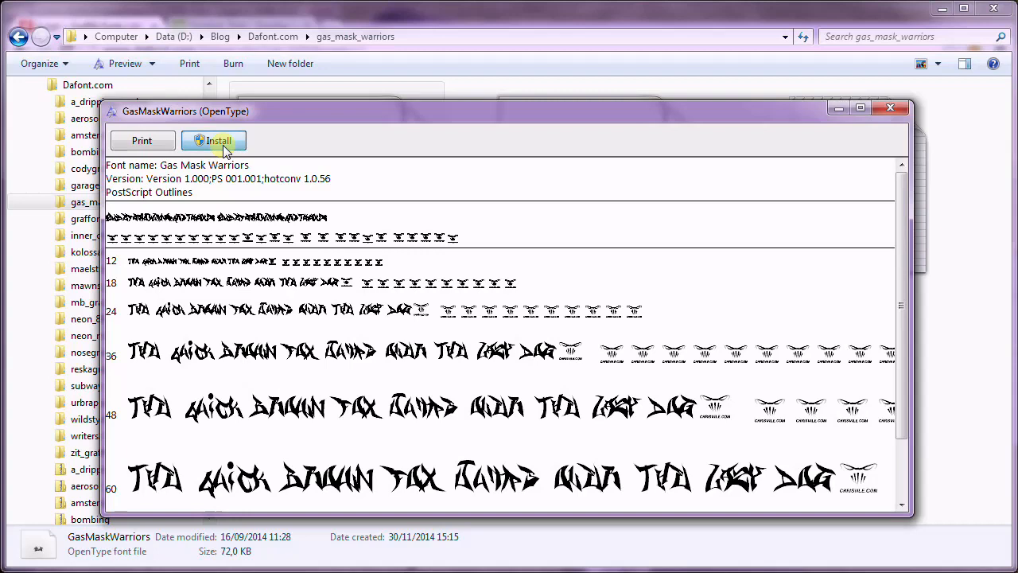
Install the Gas Mask Warriors font on the system.
left_click(216, 142)
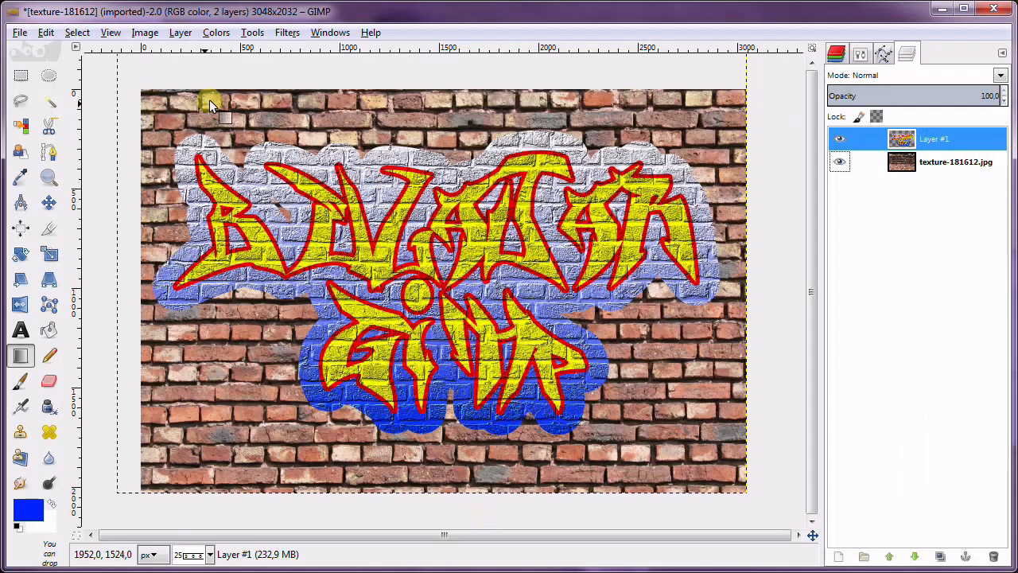
Switch to GIMP, close all open images without saving, and open the brick wall image texture-181612.jpg.
left_click(19, 32)
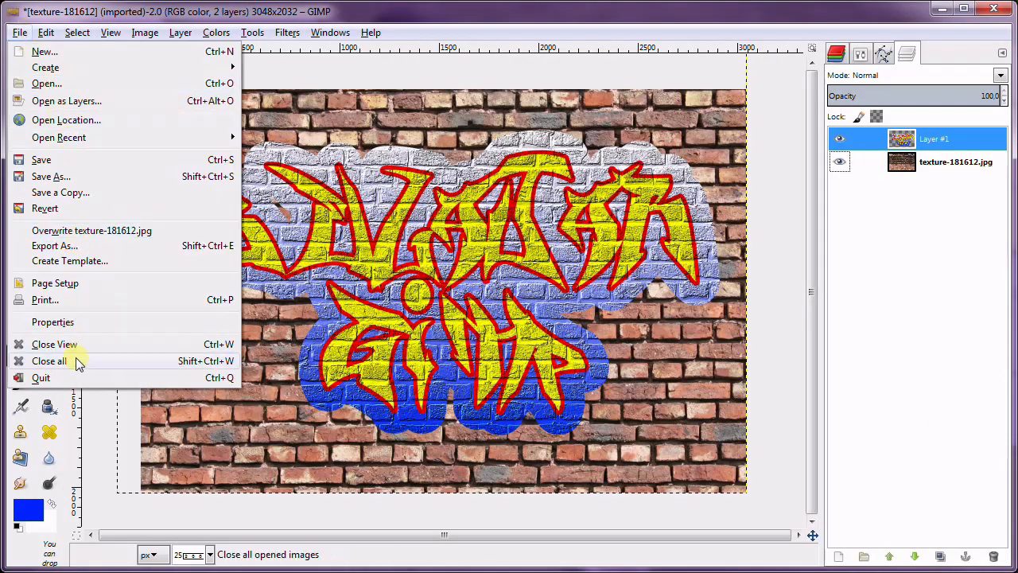
left_click(73, 361)
left_click(286, 333)
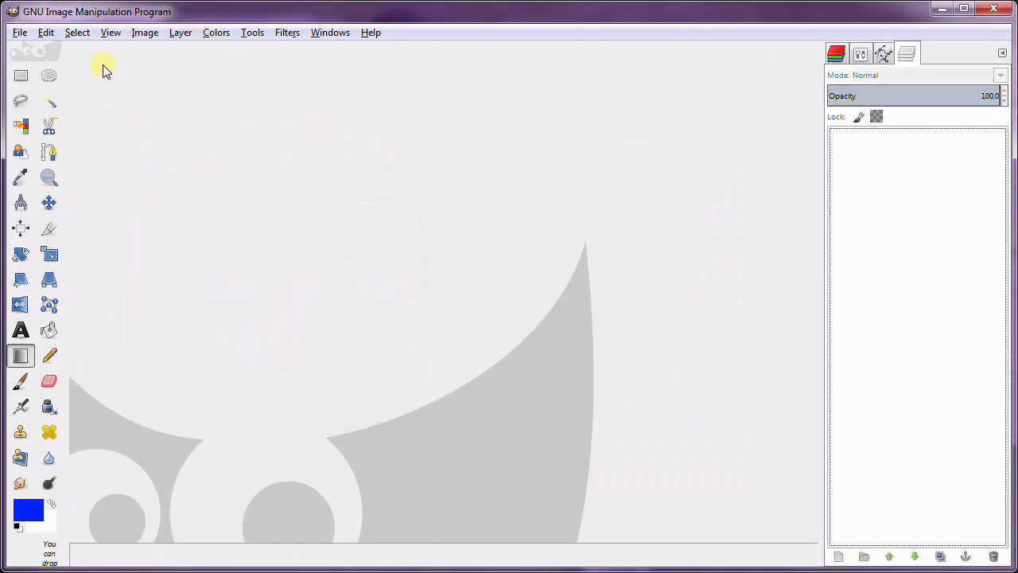
left_click(20, 32)
left_click(47, 81)
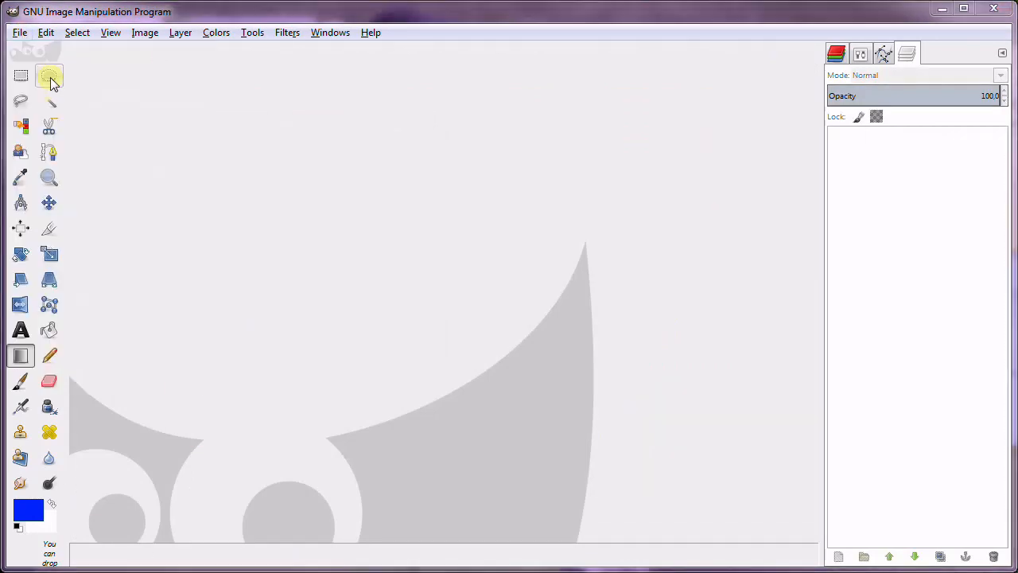
left_click(741, 497)
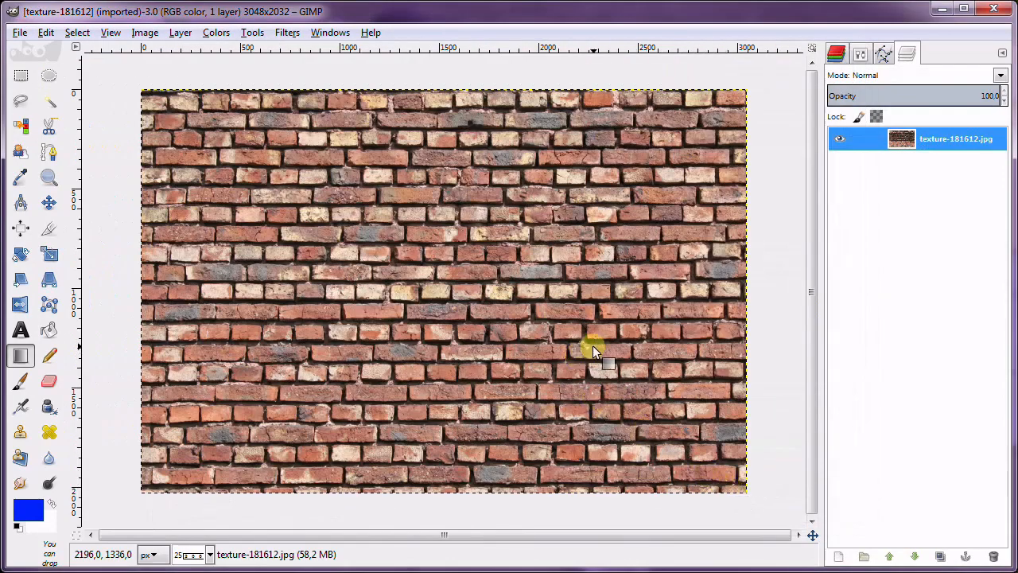
Set the Text tool's font to Gas Mask Warriors and its color to yellow (f6ff00).
left_click(22, 332)
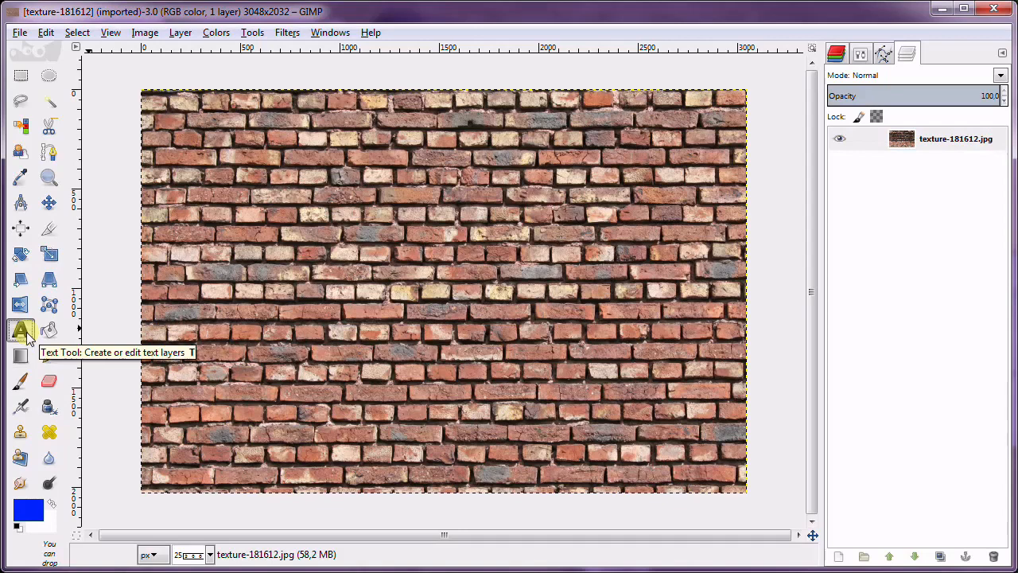
left_click(864, 56)
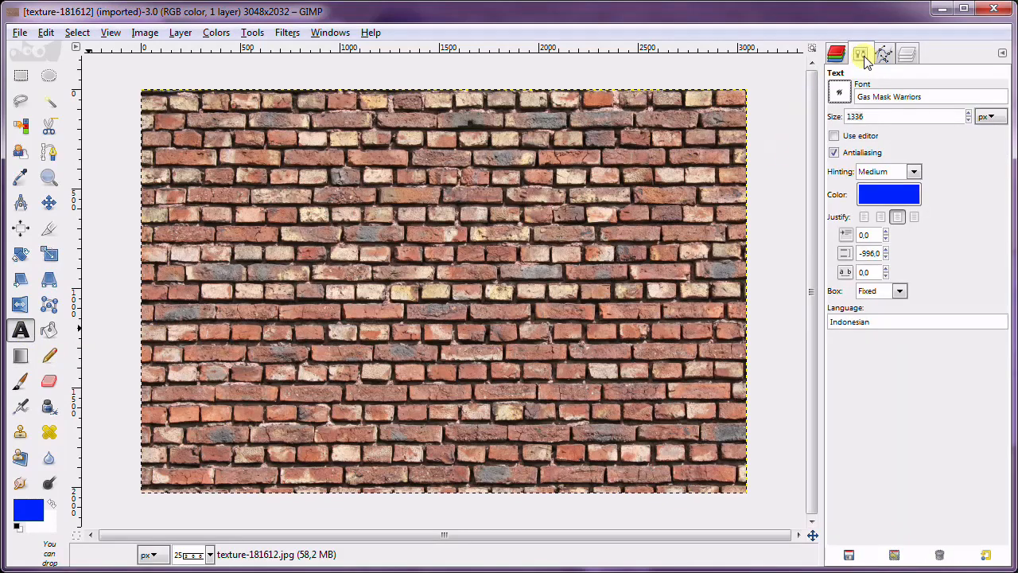
left_click(841, 94)
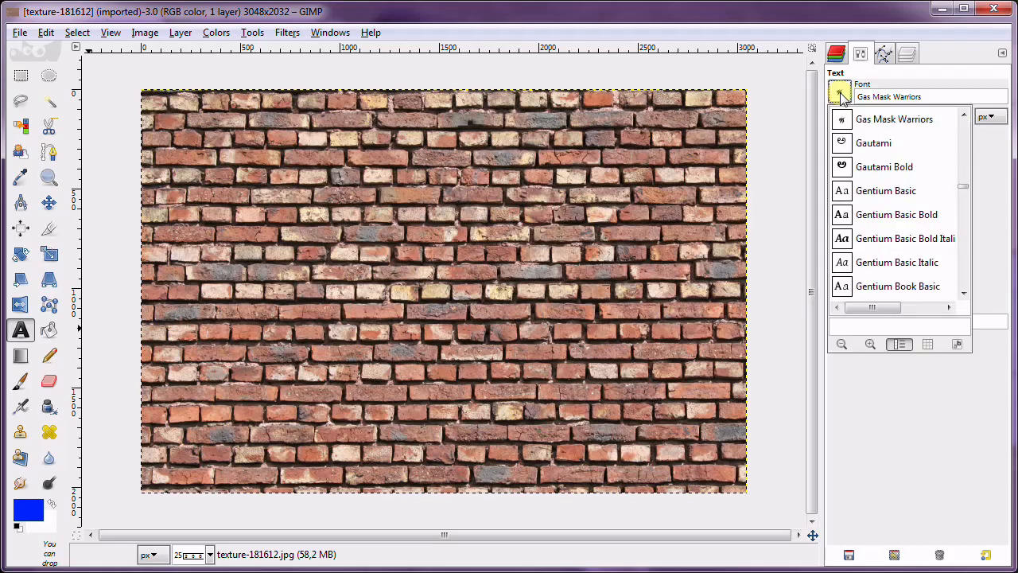
left_click(890, 121)
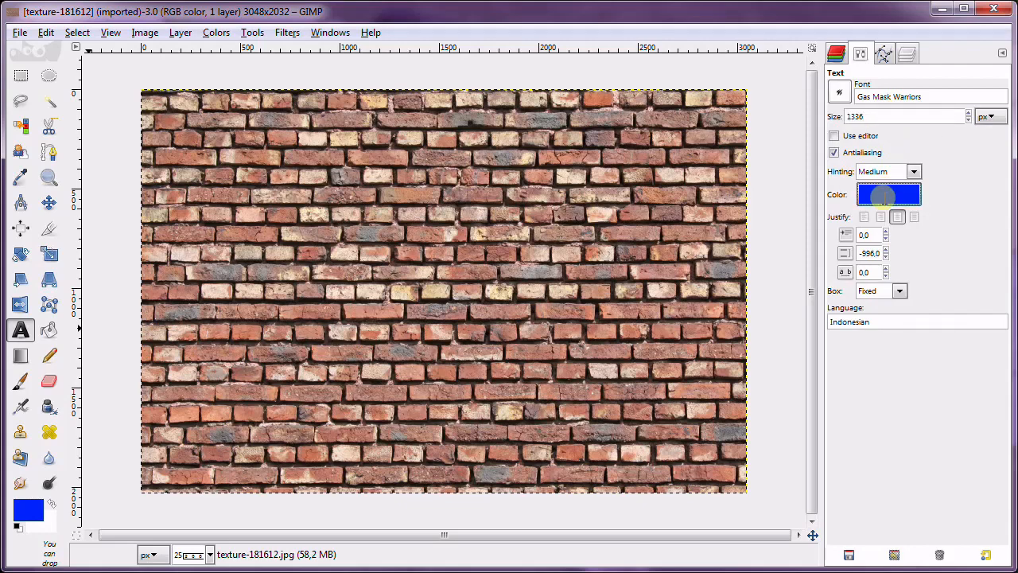
left_click(884, 197)
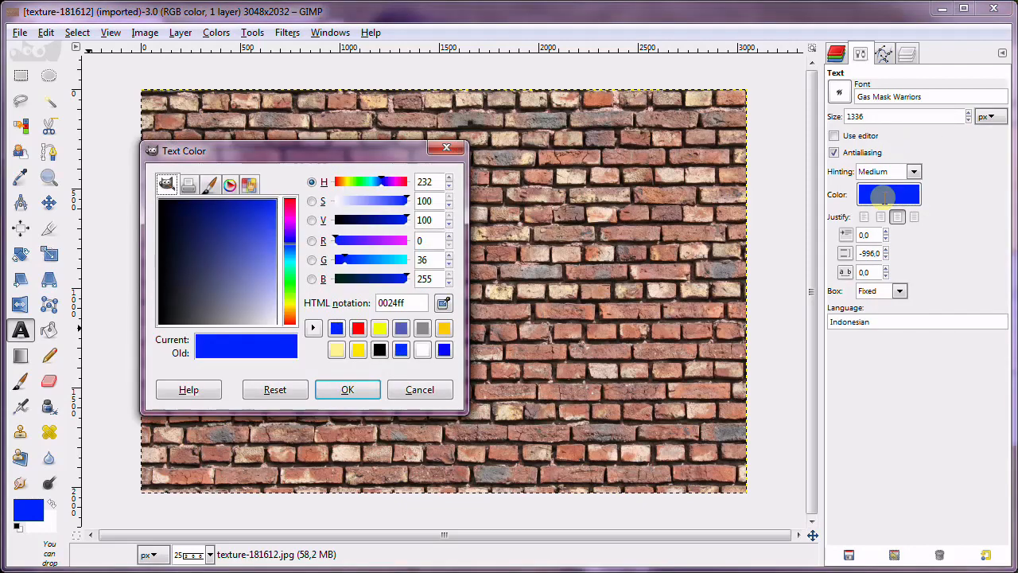
left_click(382, 330)
left_click(362, 388)
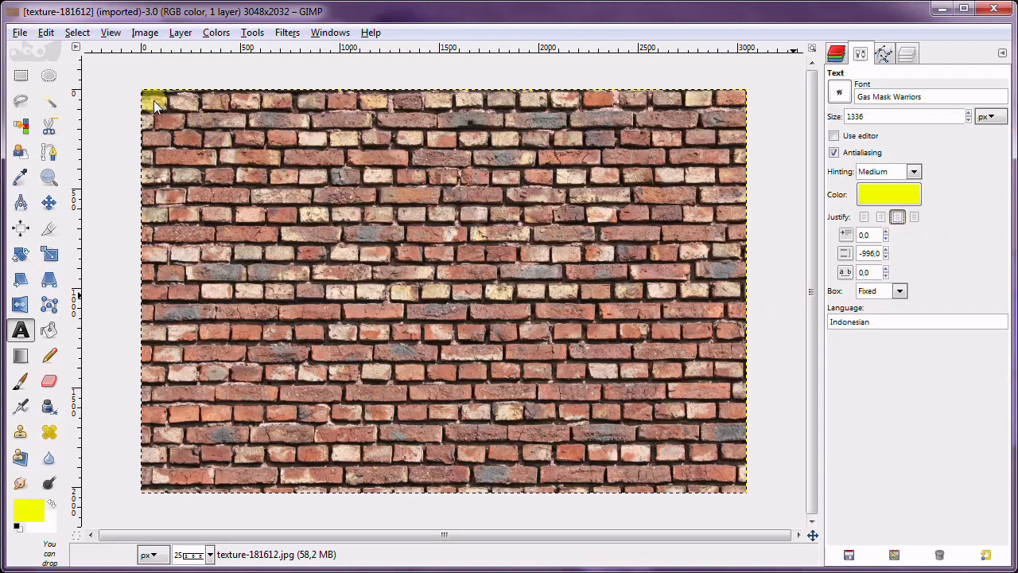
Create a text box of about 3028 × 2024 px over the brick image and enter "belajar" and "gimp" on two lines.
left_click(908, 55)
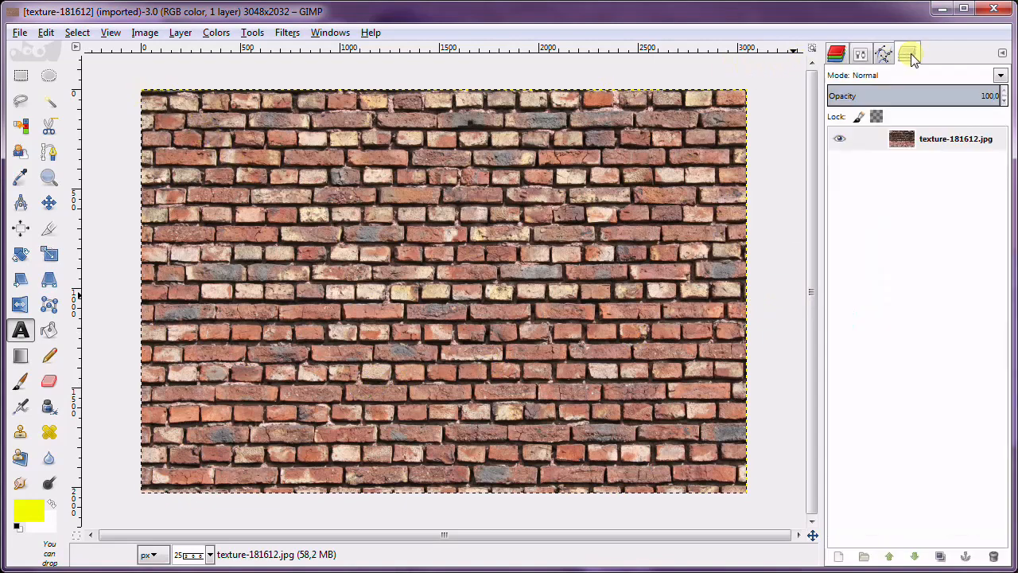
left_click(903, 137)
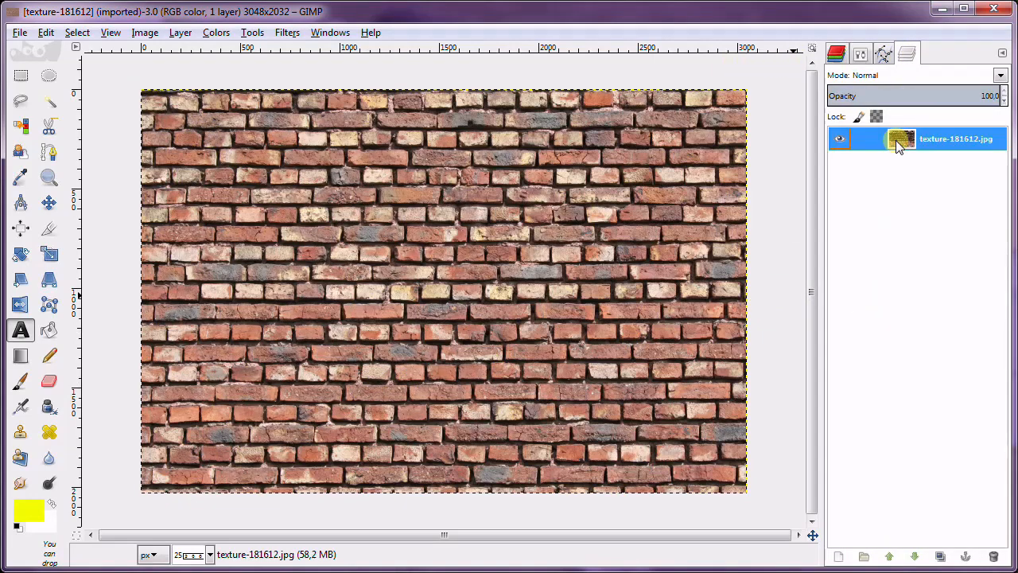
left_click(145, 95)
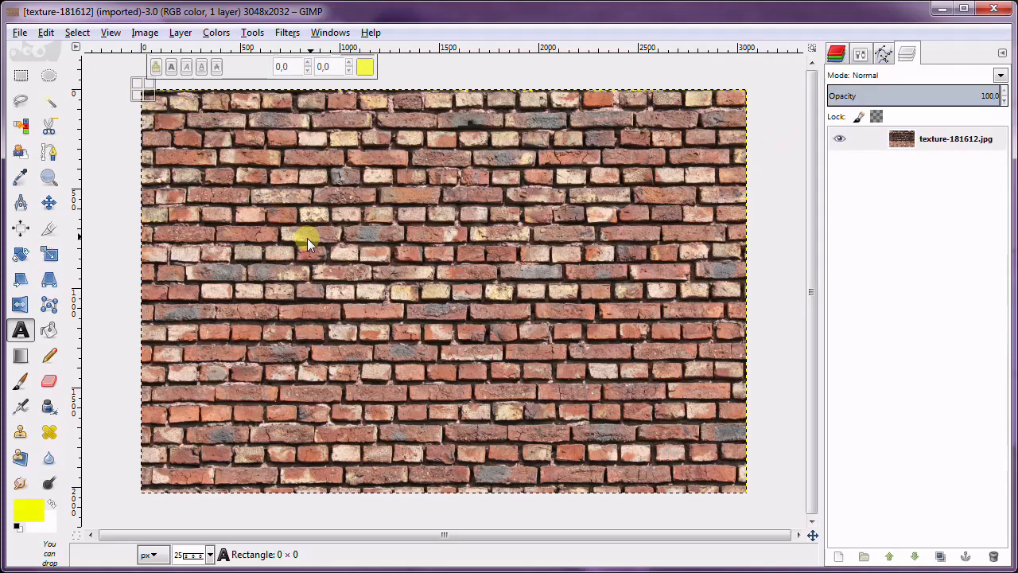
left_click_drag(307, 238, 364, 285)
left_click_drag(694, 463, 746, 492)
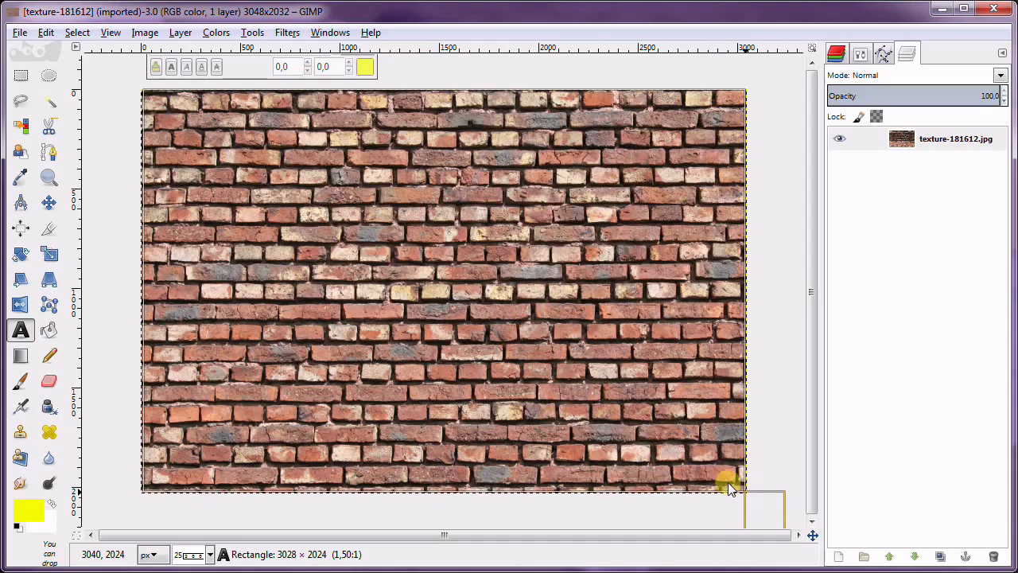
type("b")
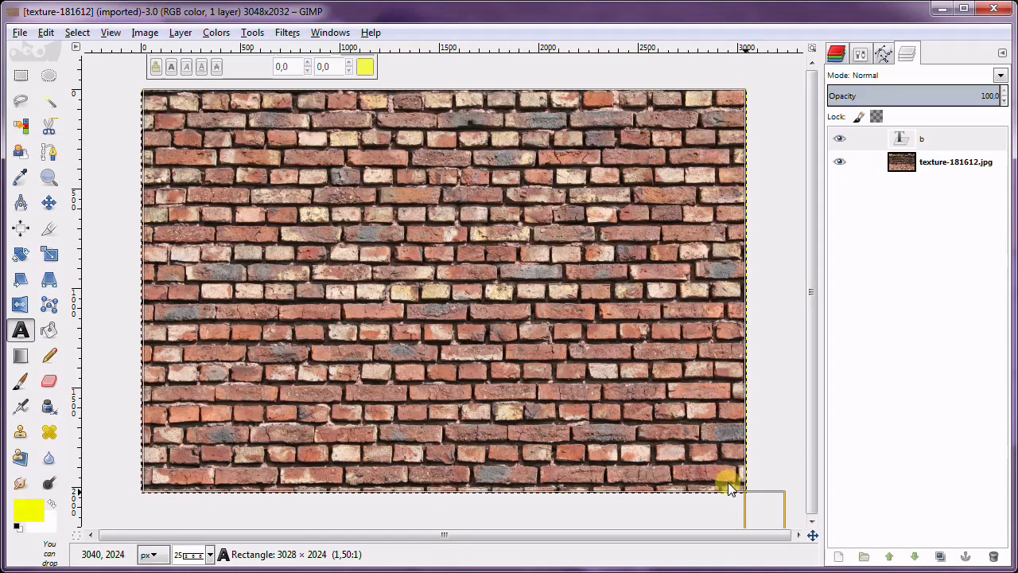
type("elajar")
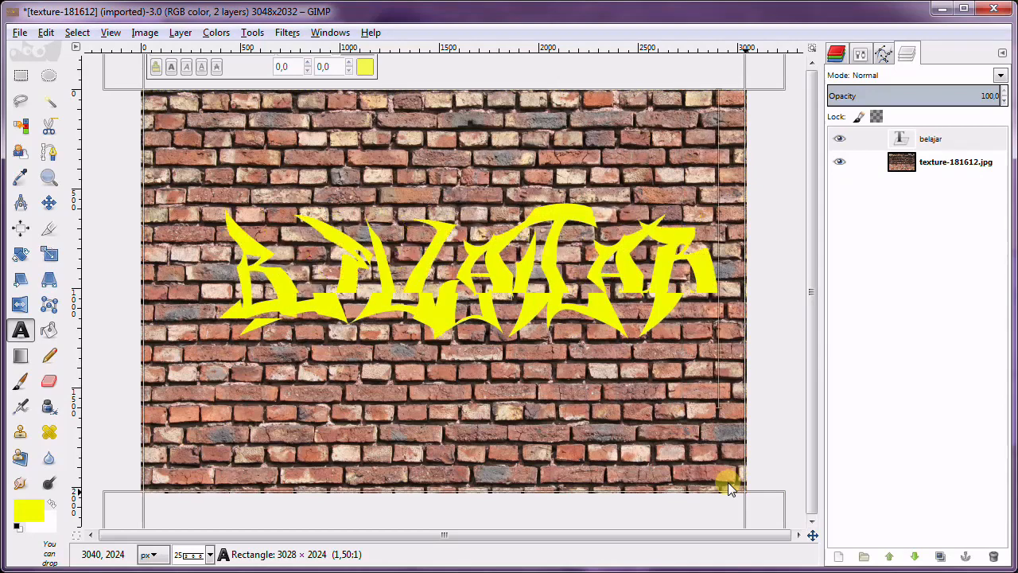
key("Return")
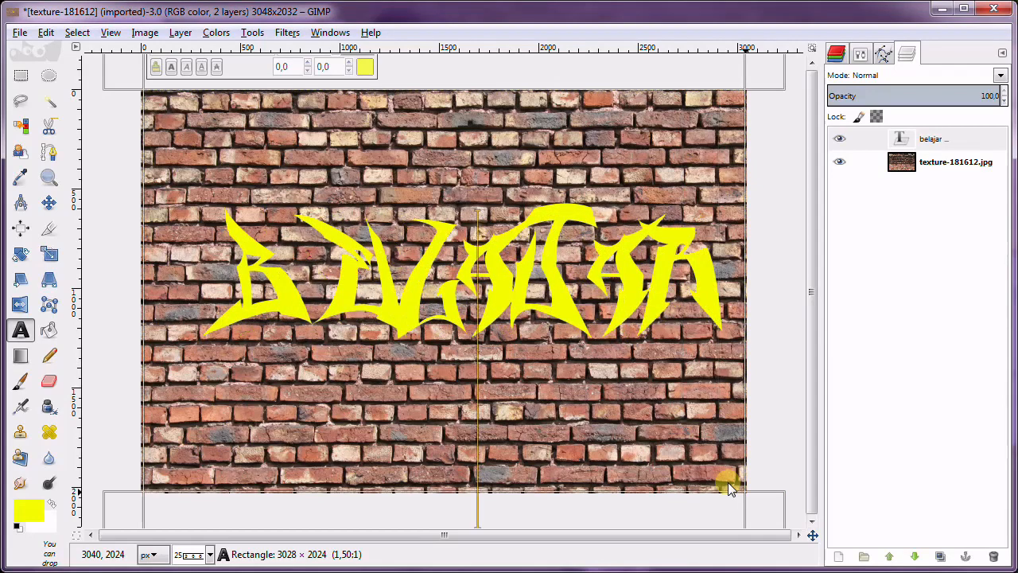
type("gimp")
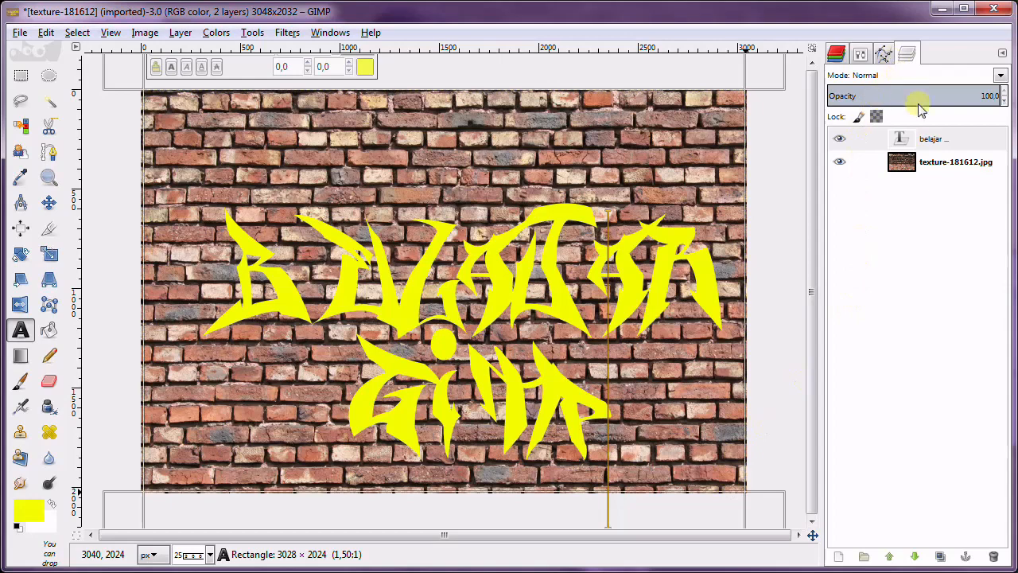
Hide the brick texture layer, move the text layer up and left to centre the lettering, and show the brick layer again.
left_click(907, 167)
left_click(839, 161)
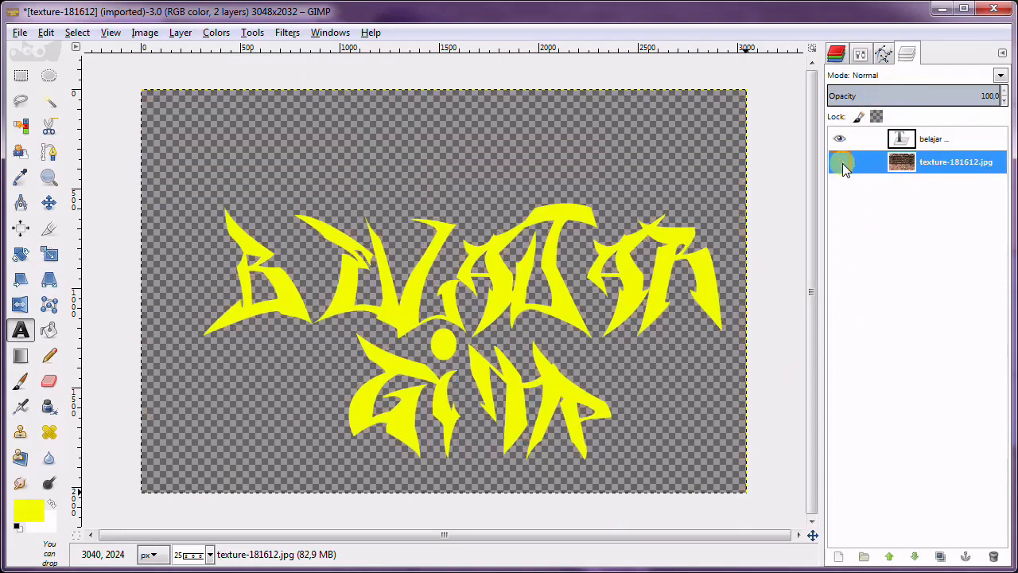
left_click(908, 142)
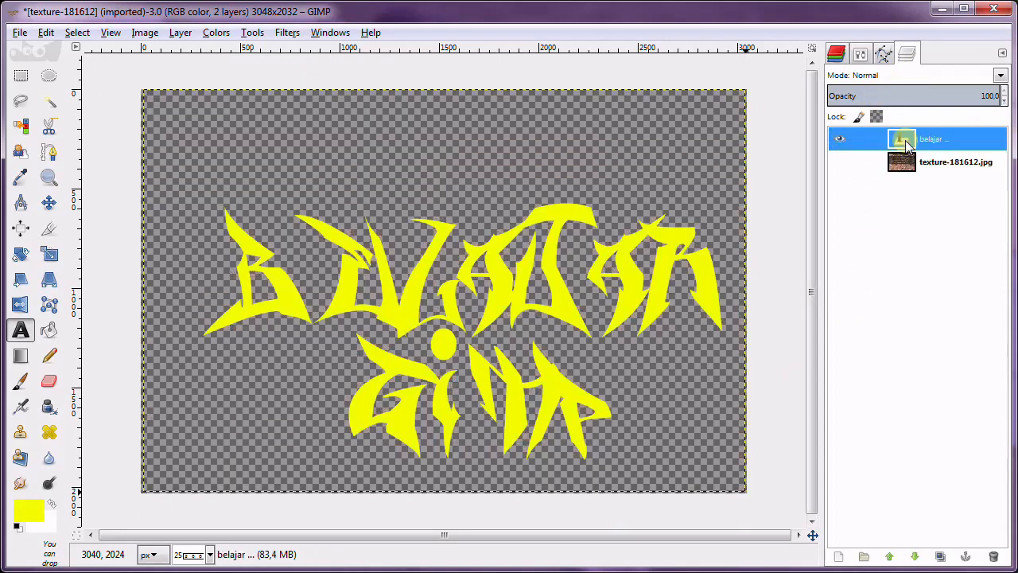
left_click(51, 204)
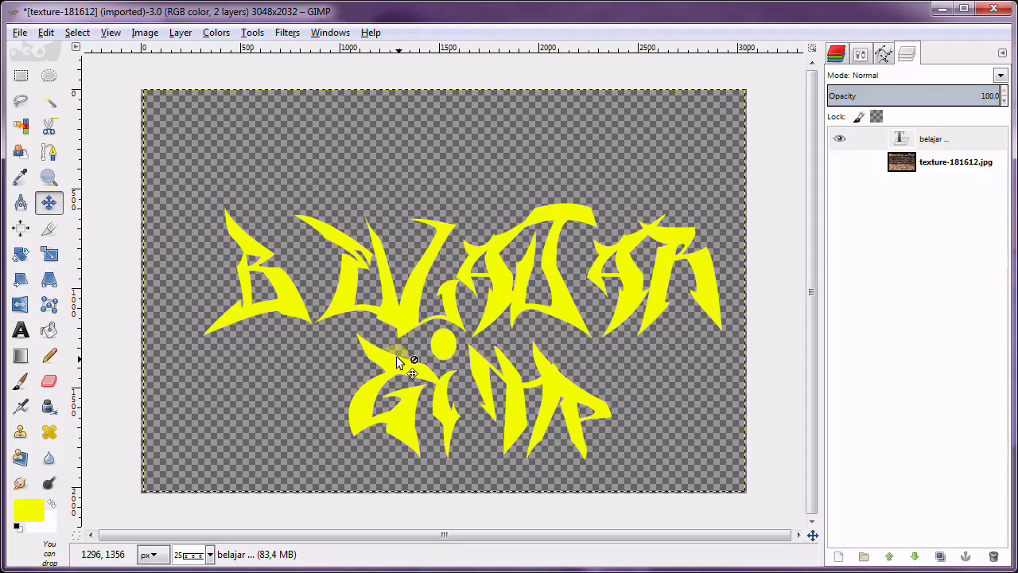
left_click_drag(405, 321, 383, 283)
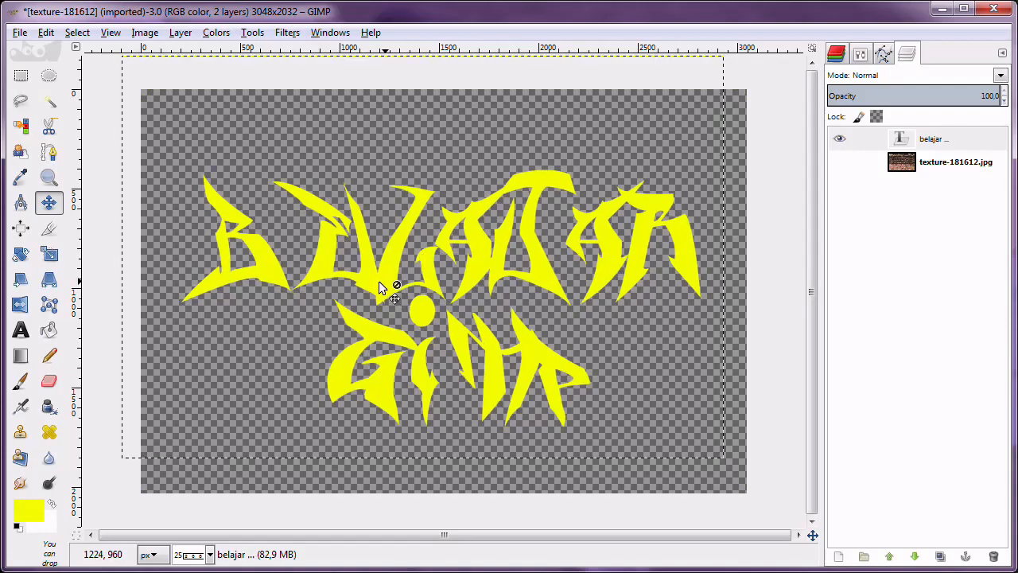
left_click(839, 161)
left_click(900, 161)
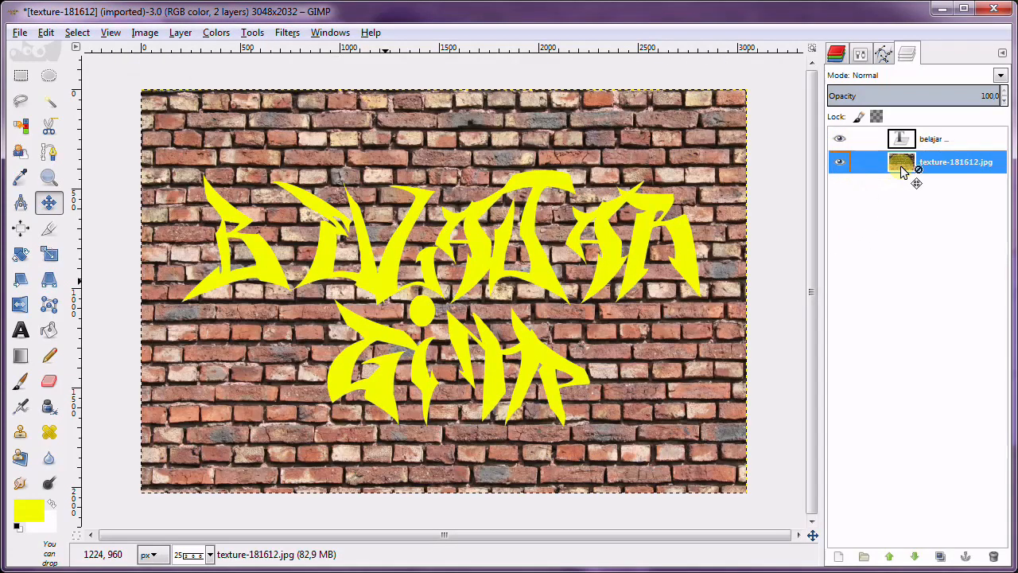
Convert the text layer's alpha to a selection around the "belajar gimp" lettering.
left_click(905, 143)
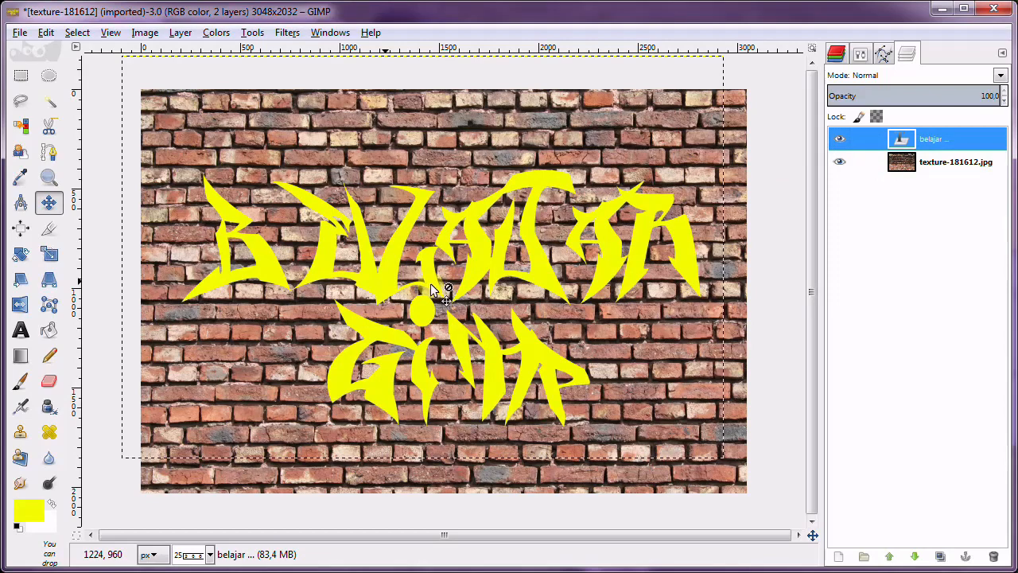
left_click_drag(901, 140, 904, 148)
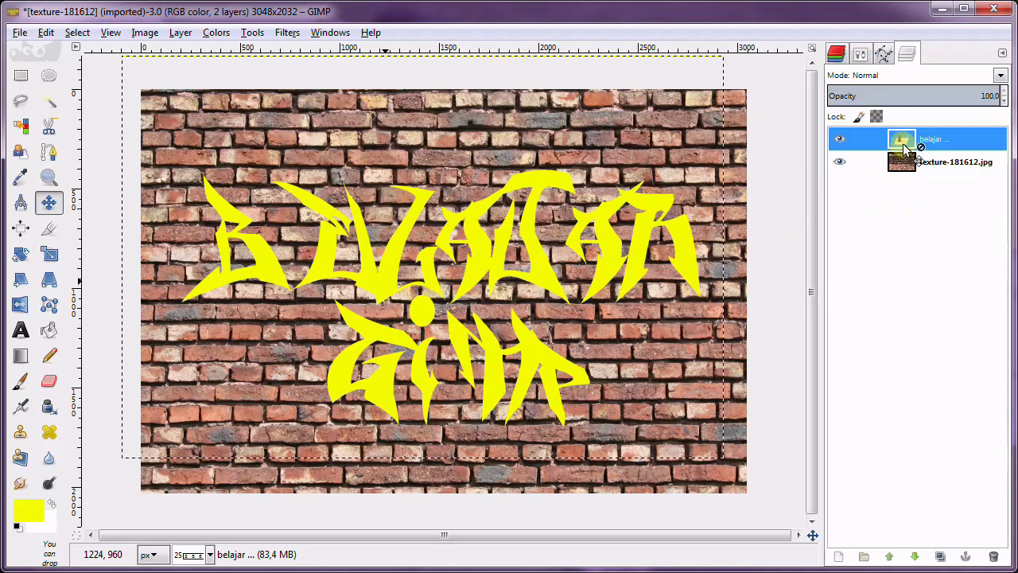
right_click(905, 148)
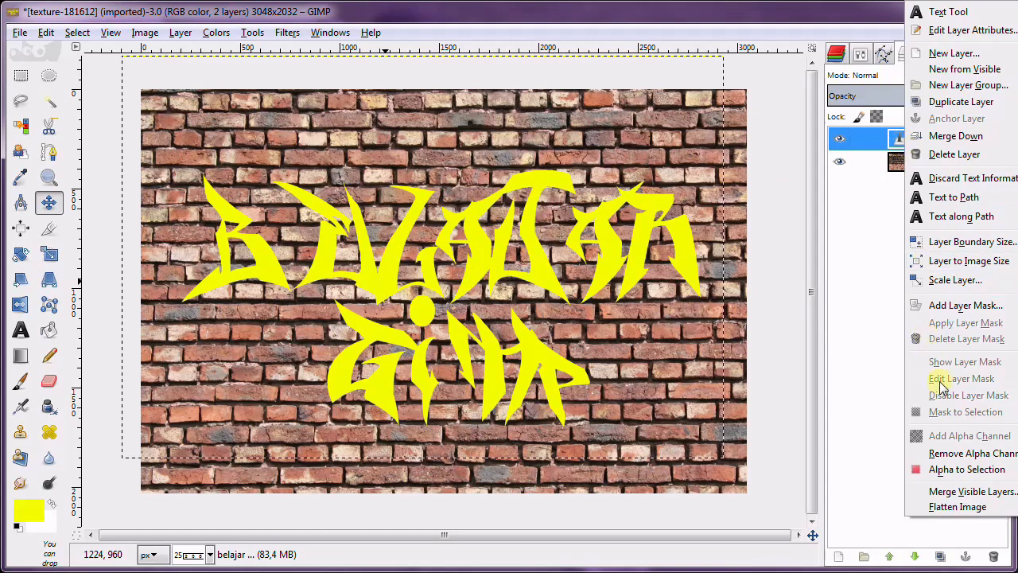
left_click(181, 33)
left_click(182, 32)
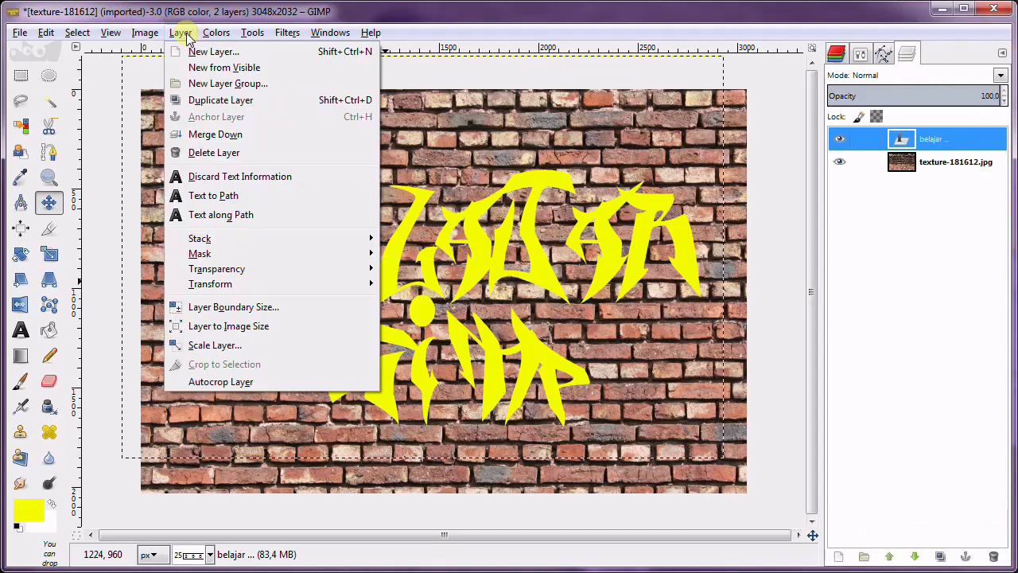
mouse_move(261, 271)
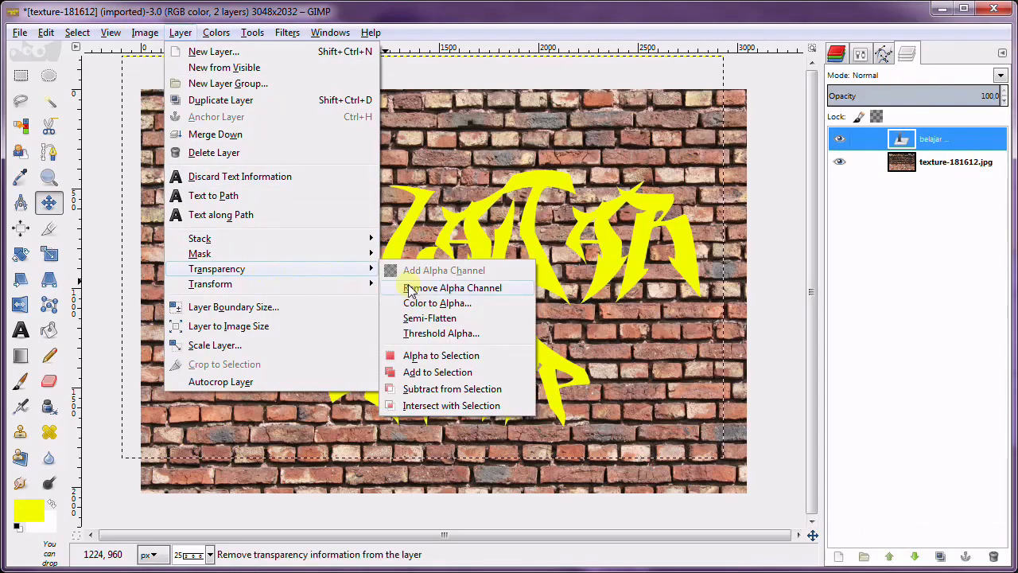
left_click(423, 360)
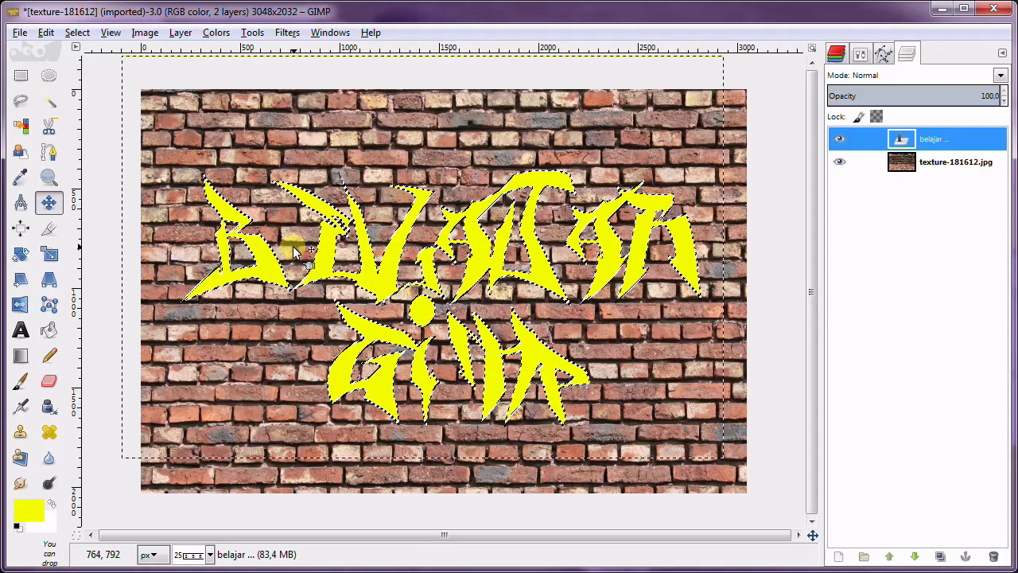
Grow the selection around the lettering by 20 px.
left_click(77, 32)
left_click(104, 239)
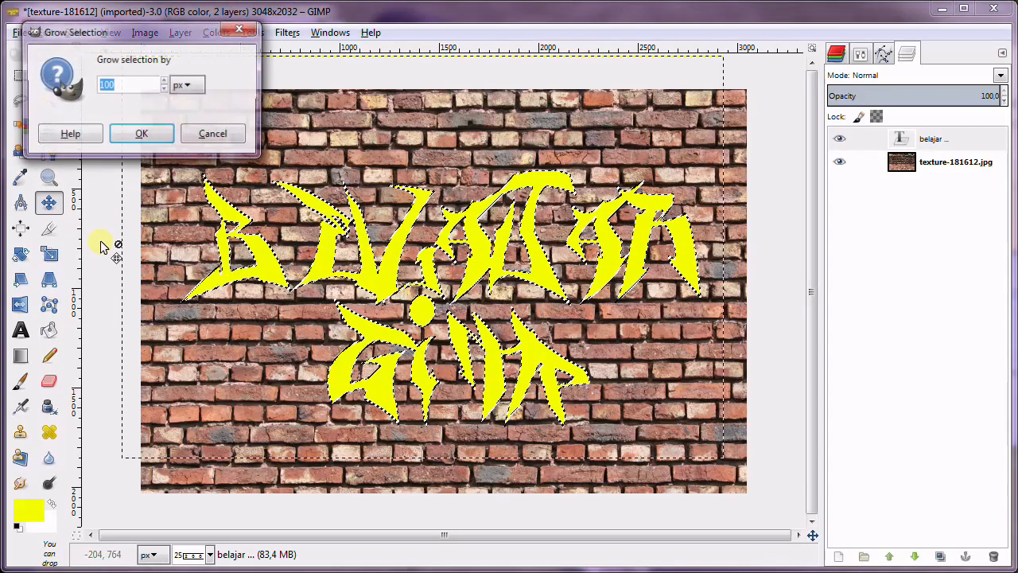
type("2")
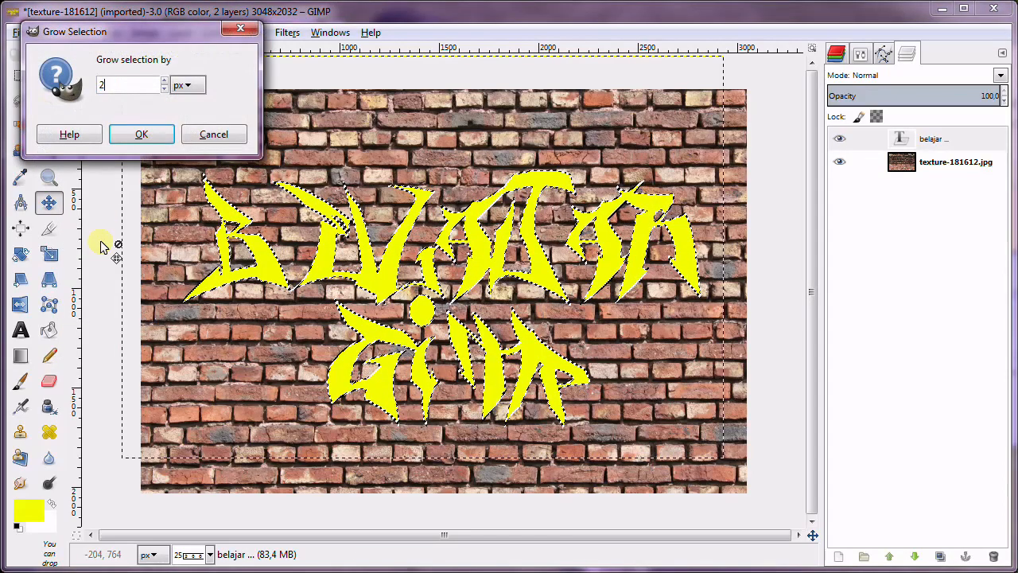
type("0")
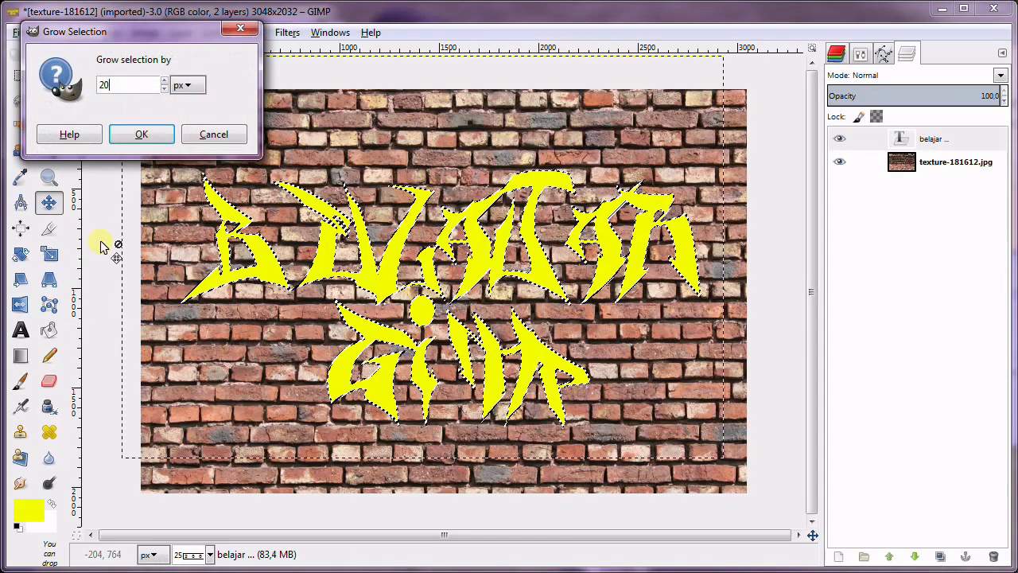
left_click(142, 135)
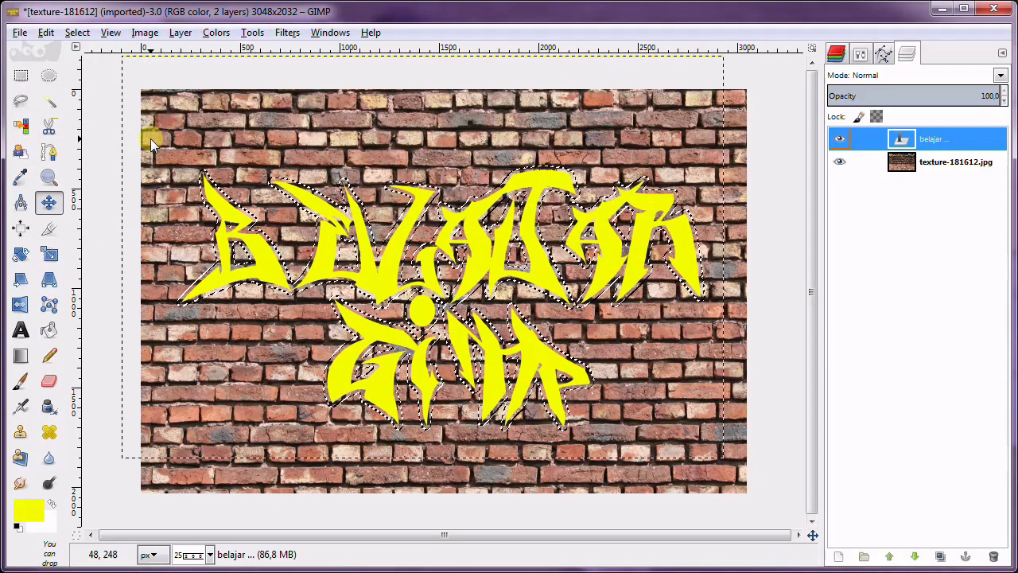
Set the foreground color to red, ff0000.
left_click(32, 514)
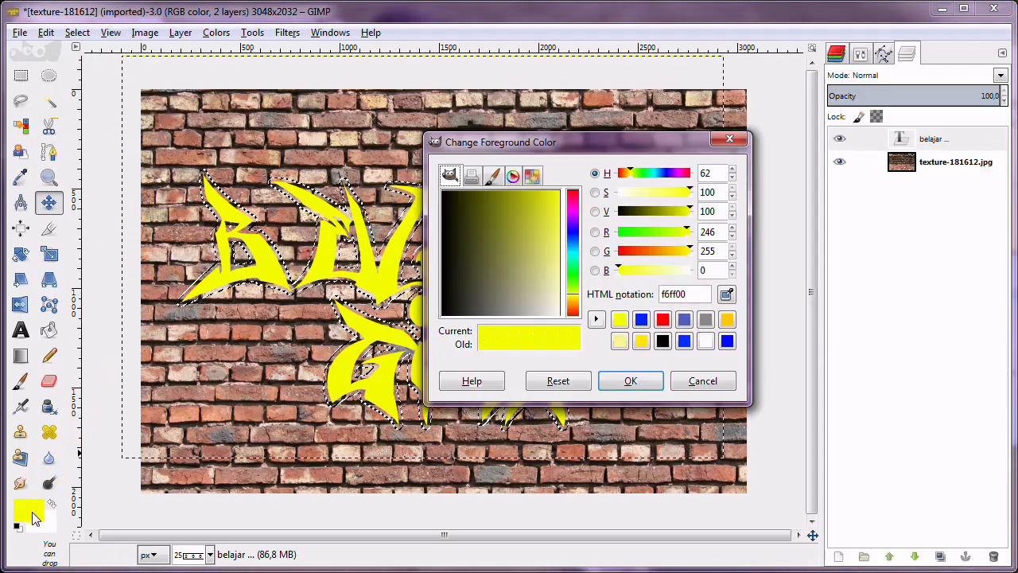
left_click(663, 319)
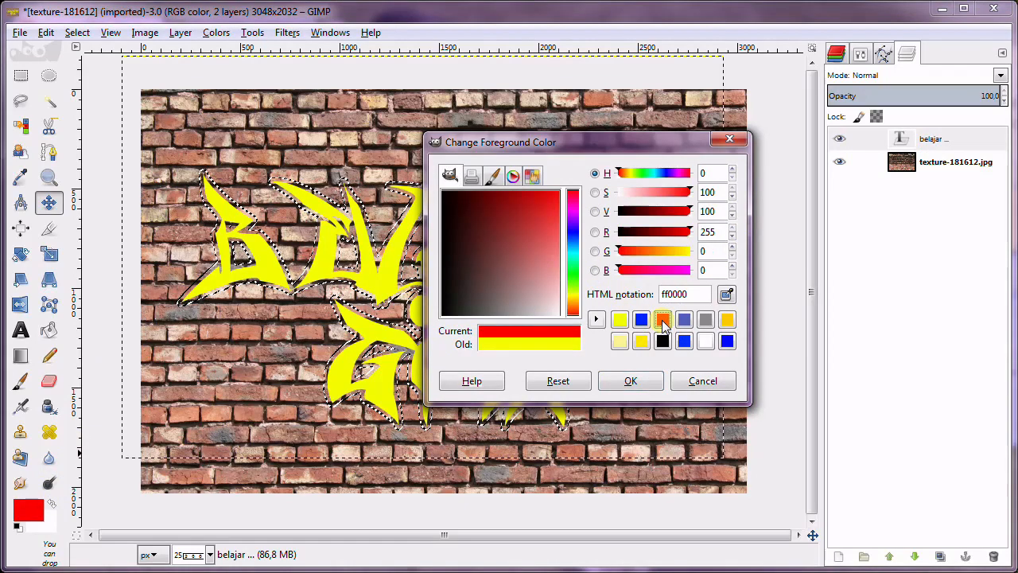
left_click(630, 381)
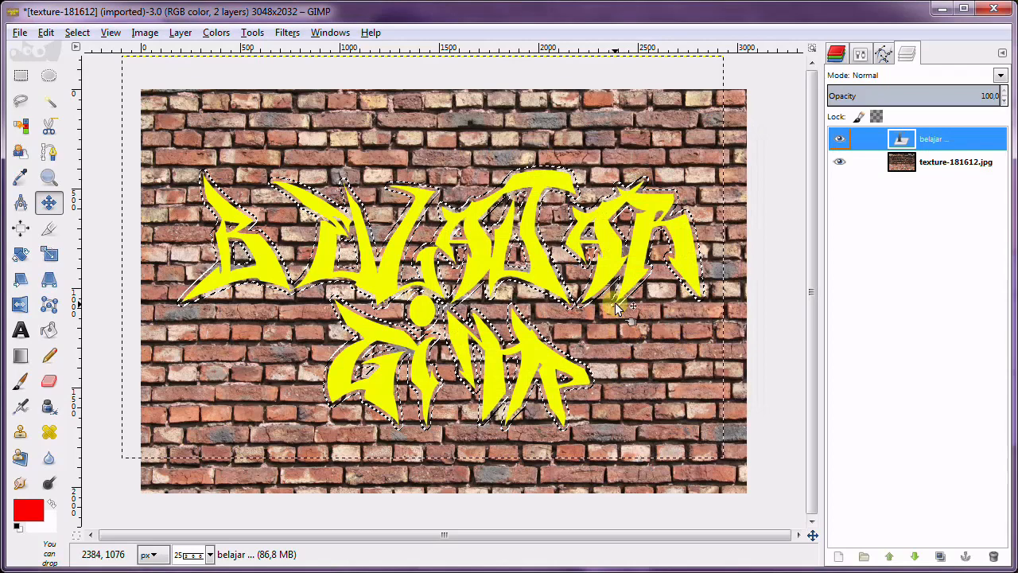
Add a transparent 3048 × 2032 px layer directly below the text layer and fill the selection on it with the red foreground color.
left_click(178, 33)
left_click(194, 53)
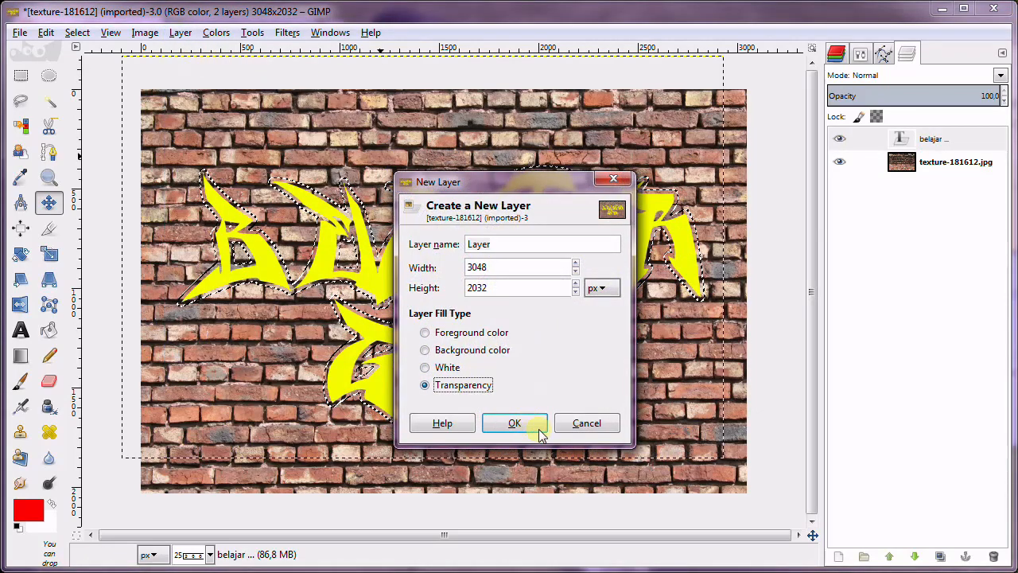
left_click(537, 429)
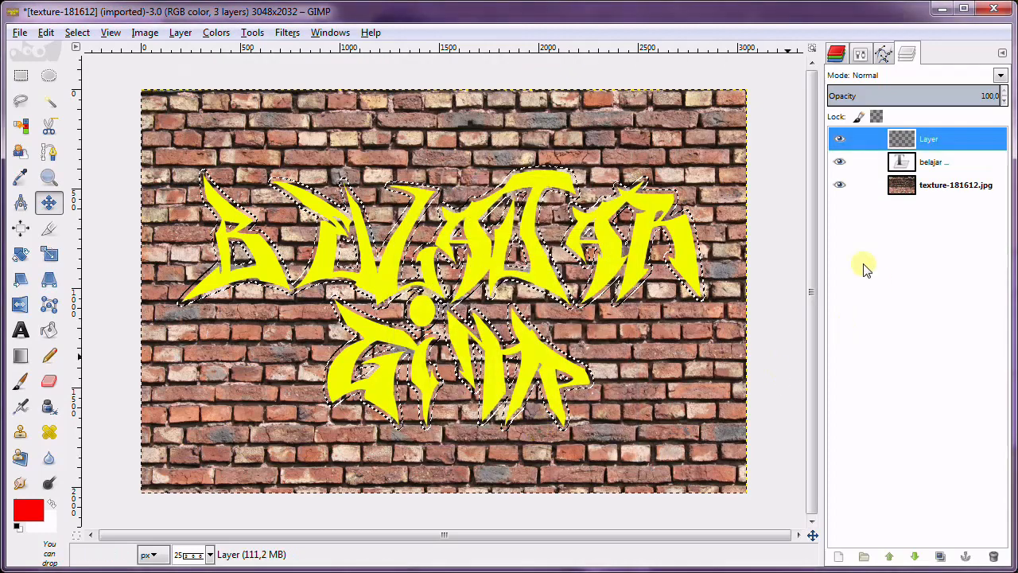
left_click(916, 554)
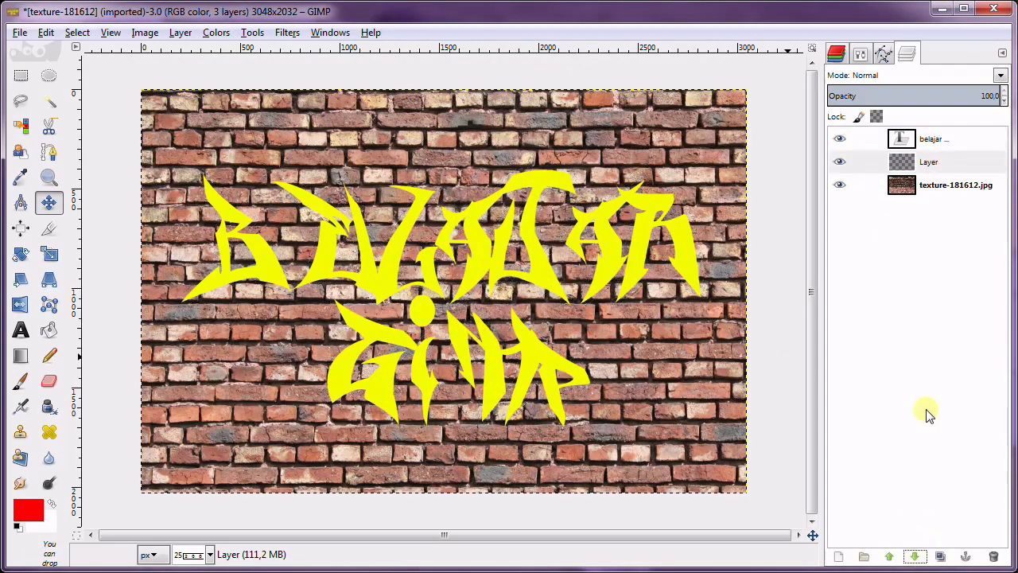
left_click(45, 32)
left_click(111, 263)
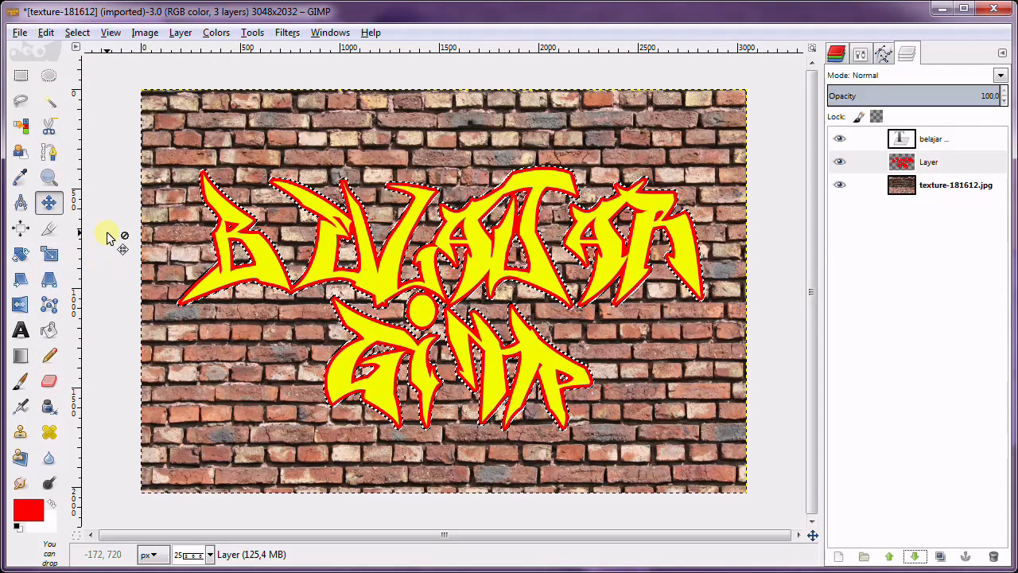
Grow the selection around the lettering by 100 px.
left_click(79, 35)
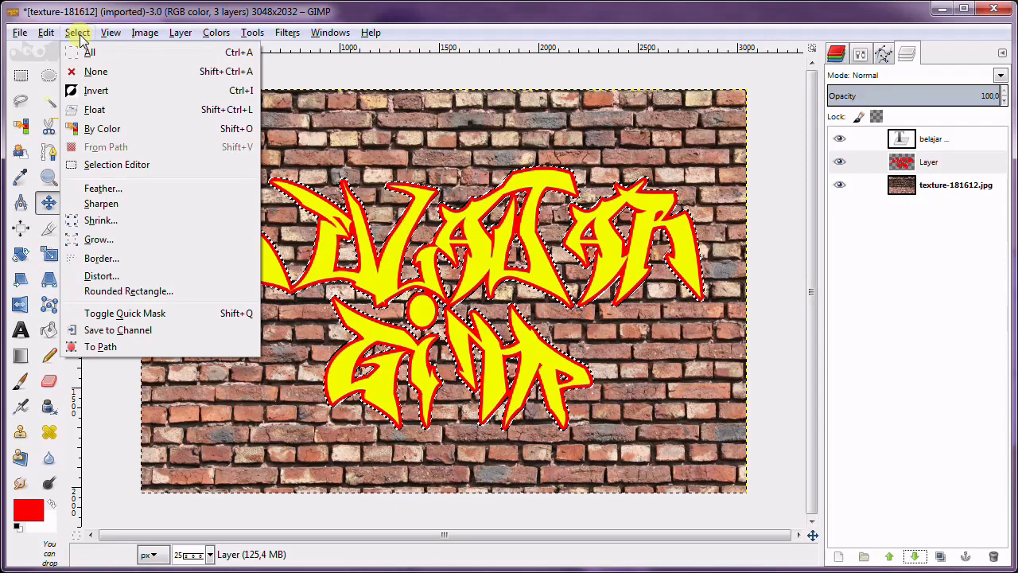
left_click(106, 237)
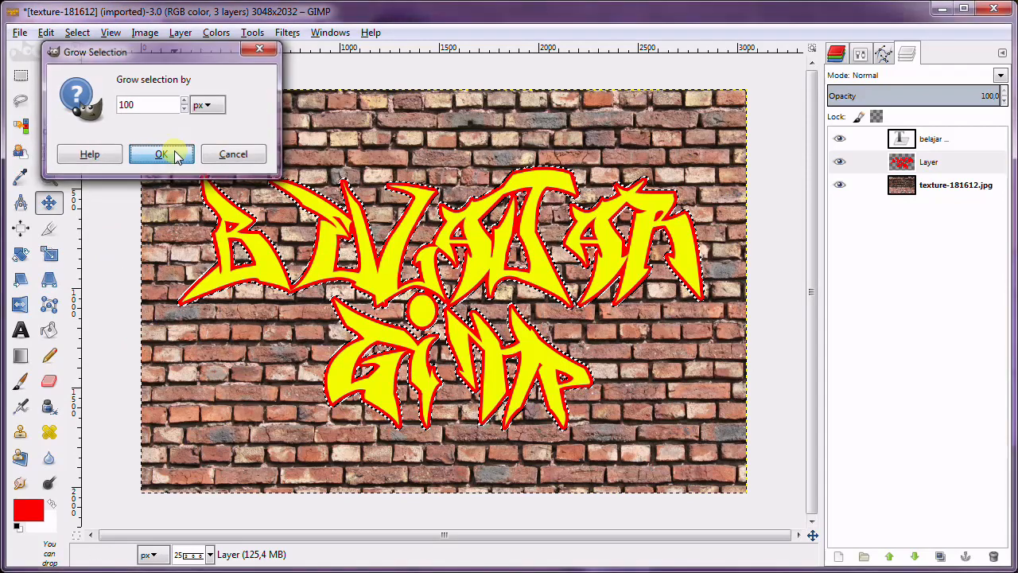
left_click(161, 154)
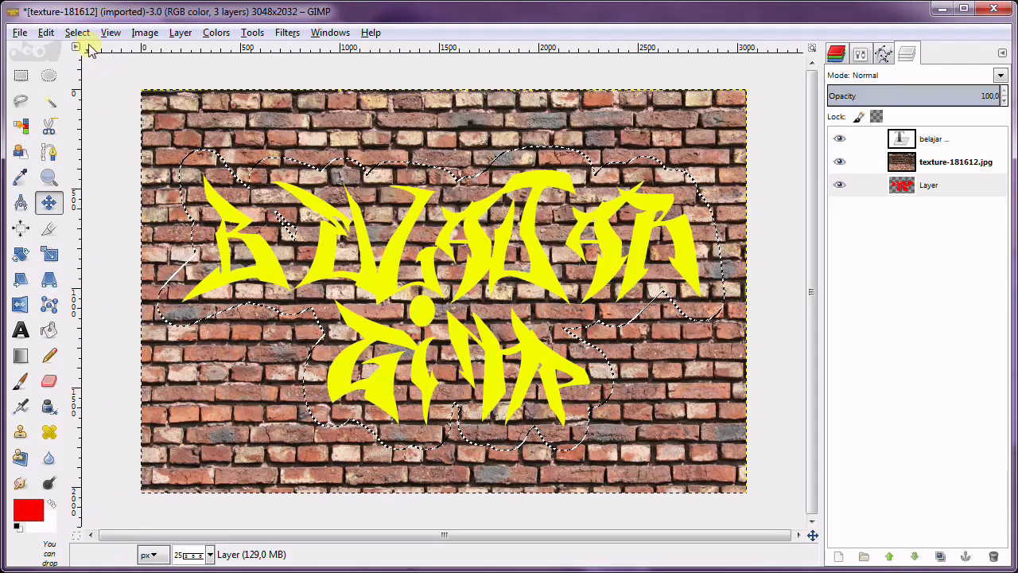
Add another transparent 3048 × 2032 px layer for the wider background shape.
left_click(180, 33)
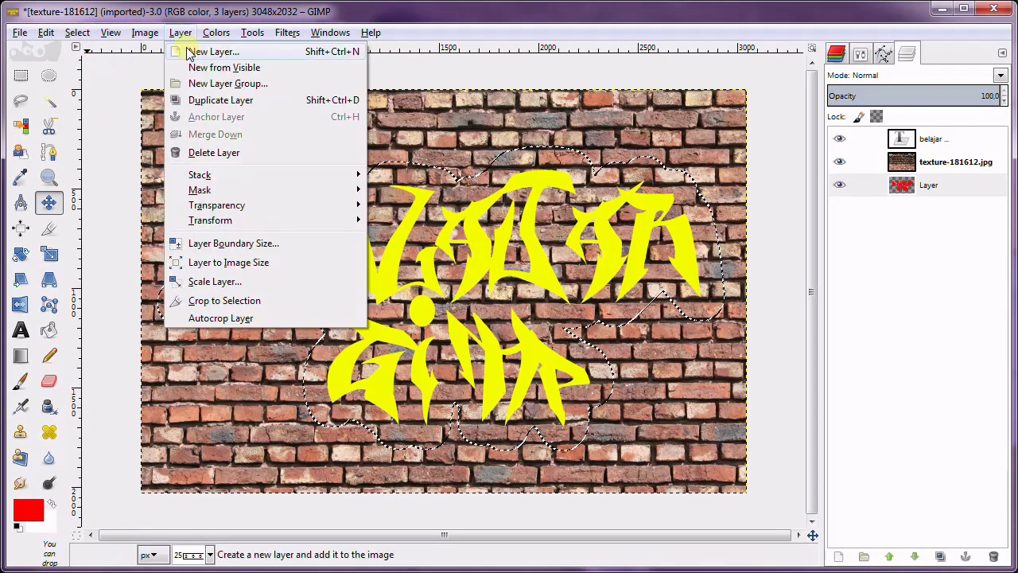
left_click(194, 49)
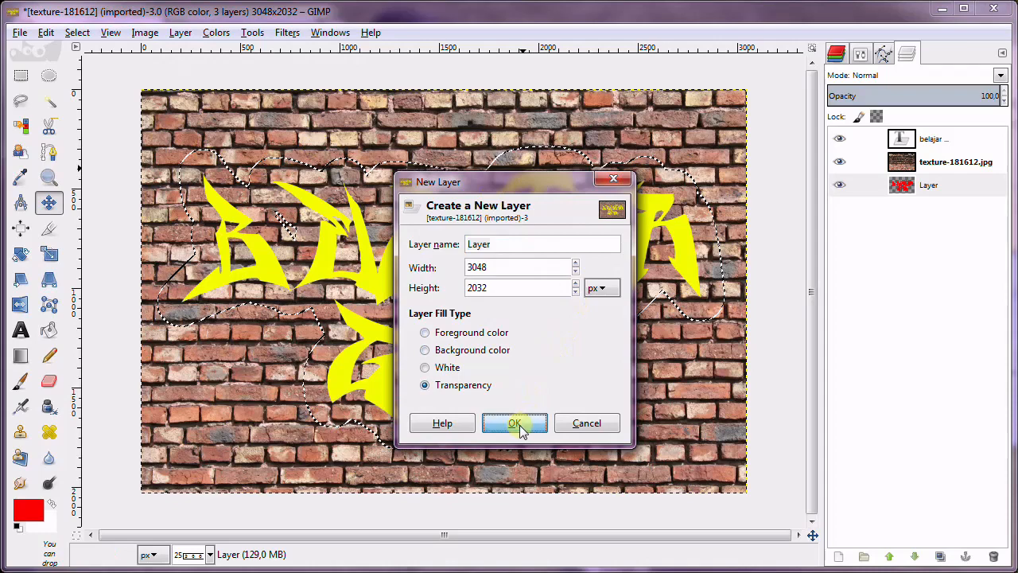
left_click(514, 423)
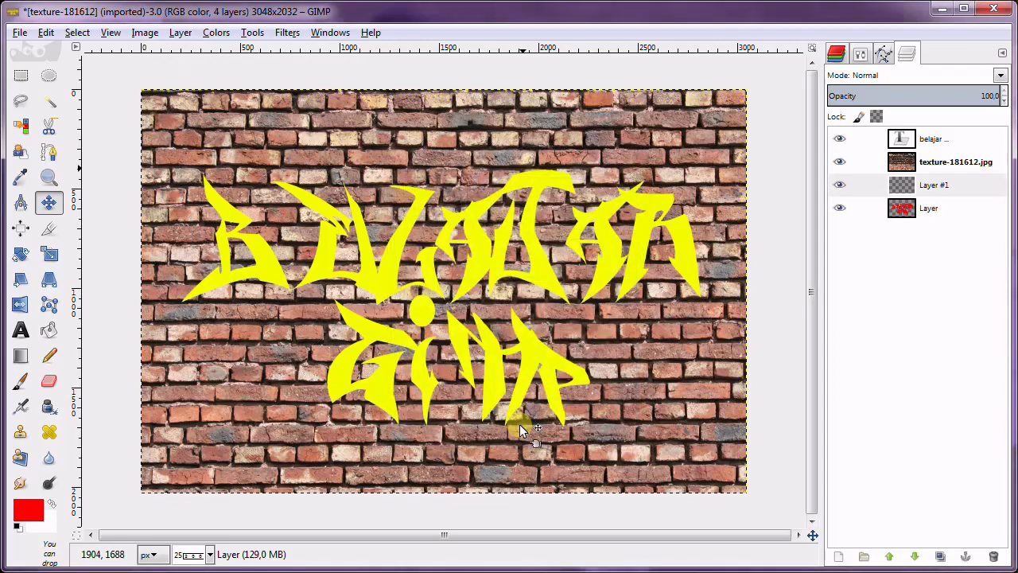
Reorder the layers below the text so the red outline layer comes first, followed by Layer #1 and the brick texture at the bottom.
left_click(911, 189)
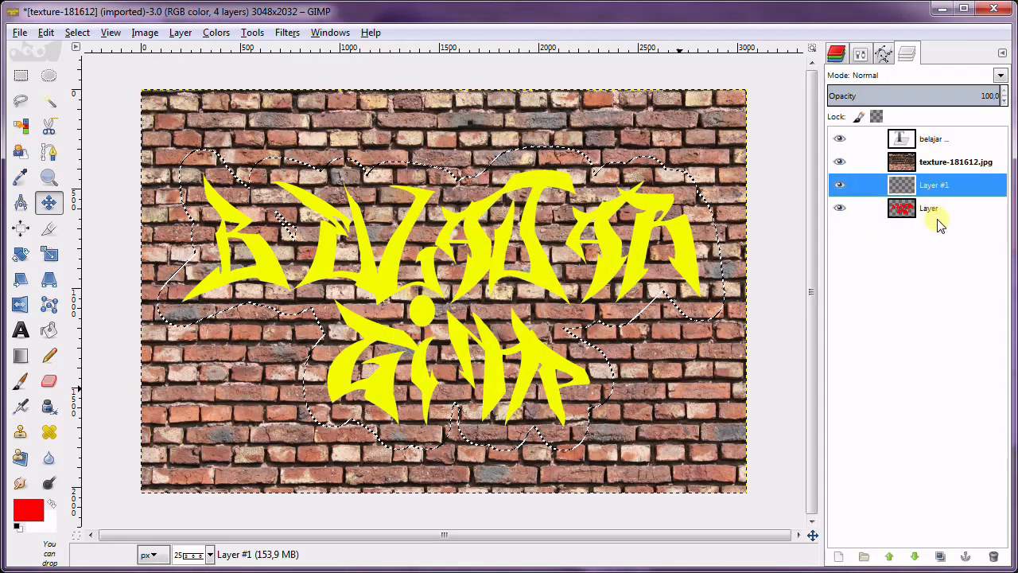
left_click(939, 167)
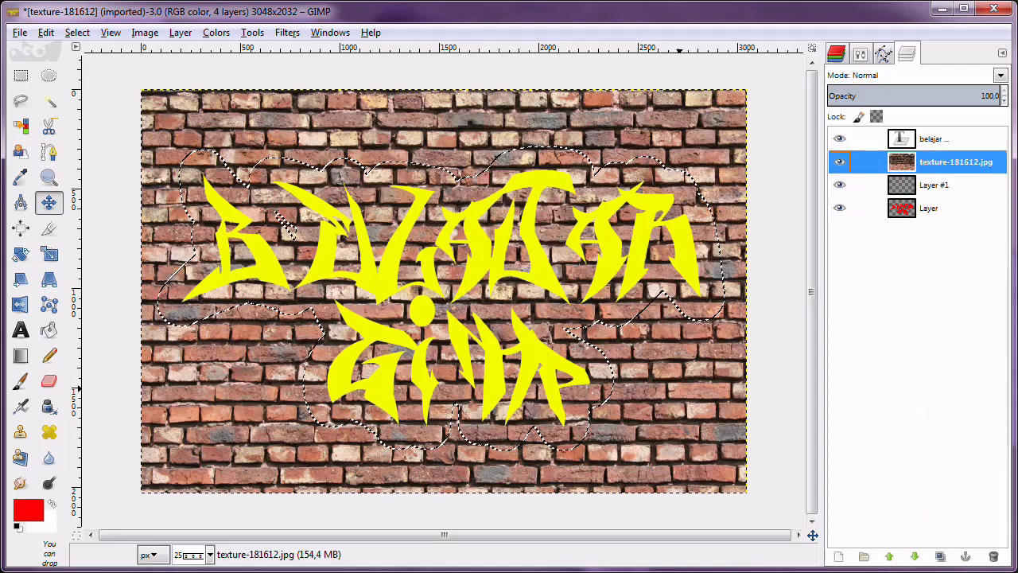
left_click(915, 557)
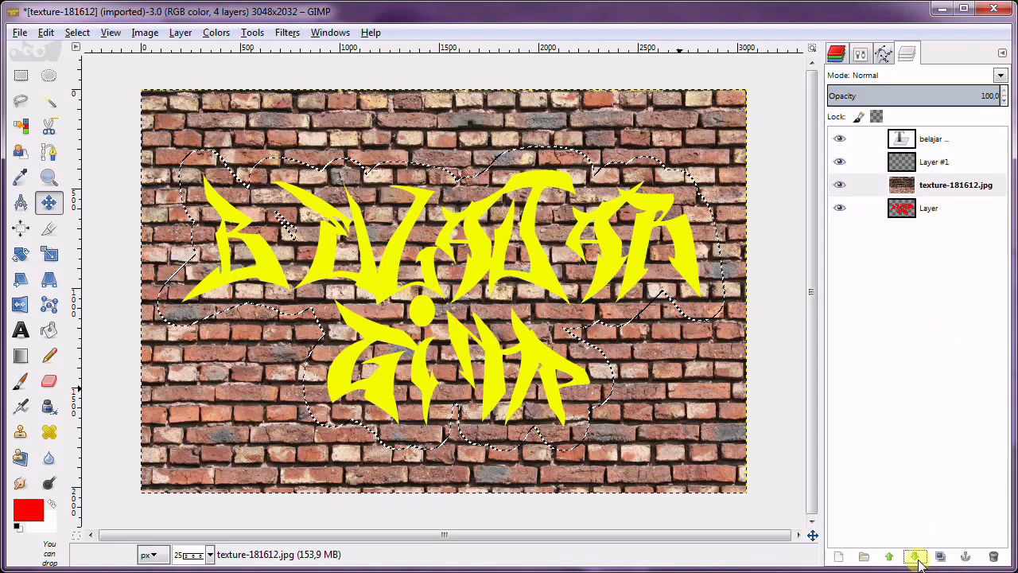
left_click(905, 213)
left_click(890, 555)
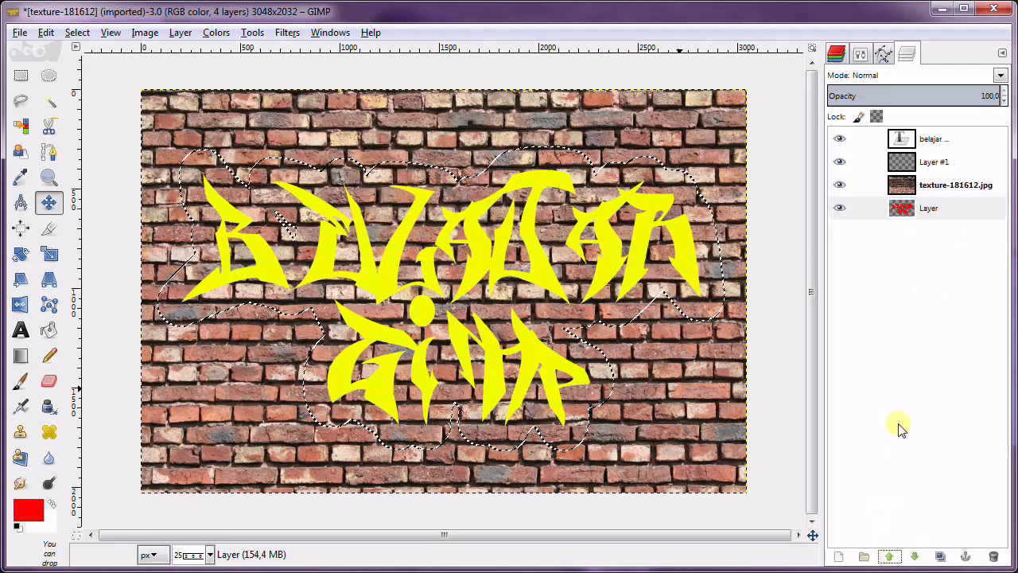
left_click_drag(930, 187, 926, 213)
left_click(892, 559)
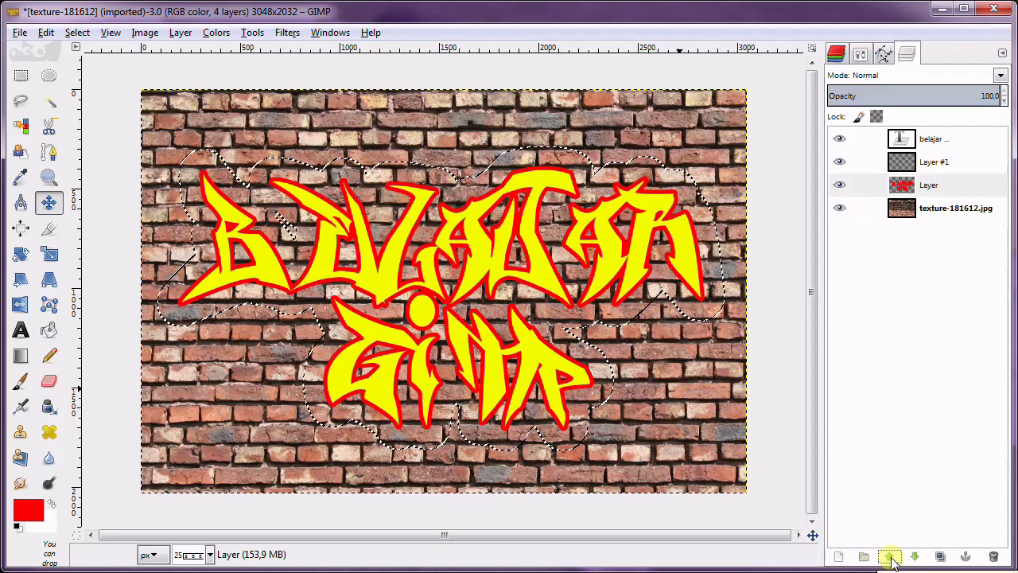
left_click(892, 559)
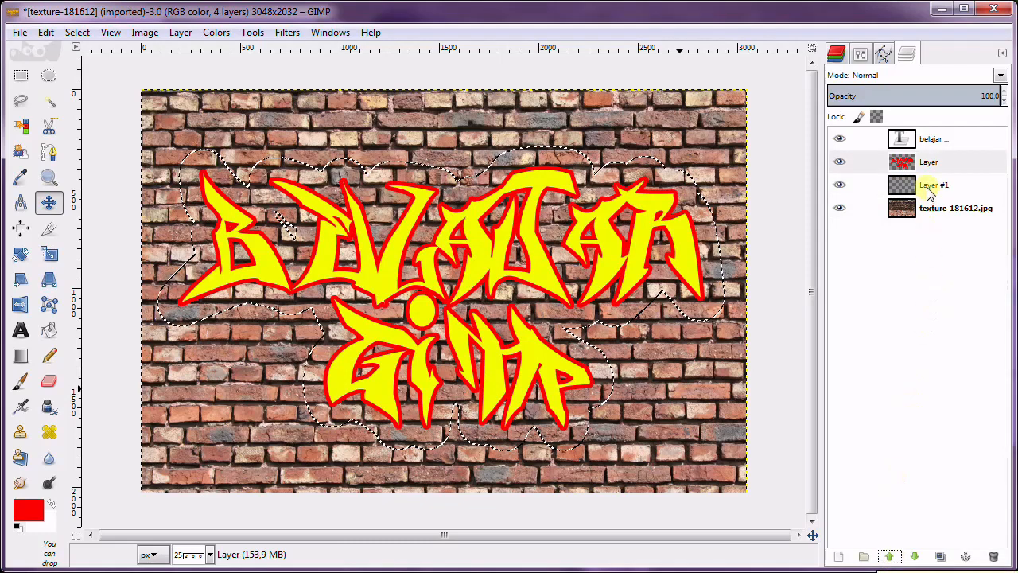
Select Layer #1, switch to the Blend tool, and set the foreground color to blue, 0030ff.
left_click(930, 191)
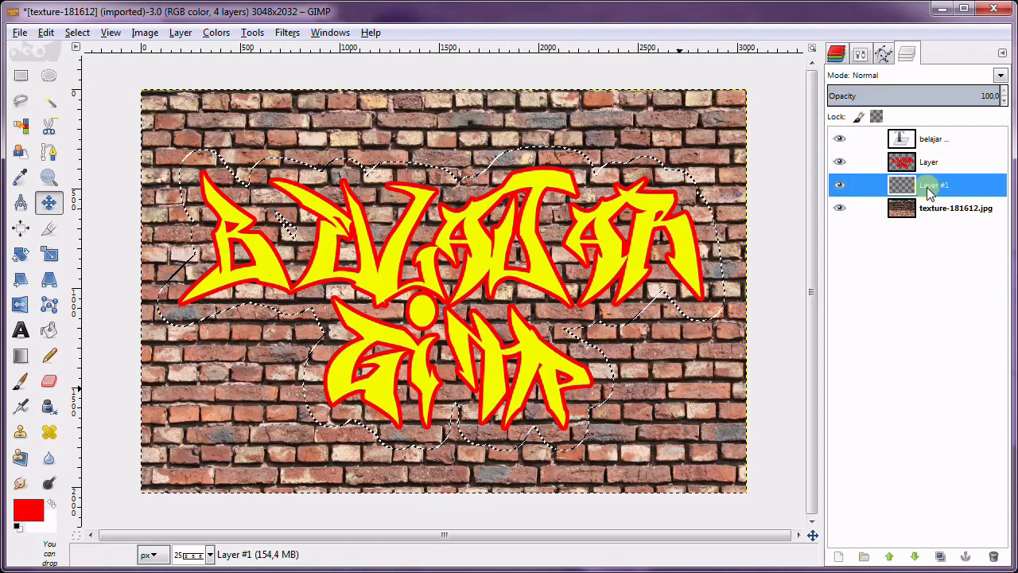
left_click(22, 357)
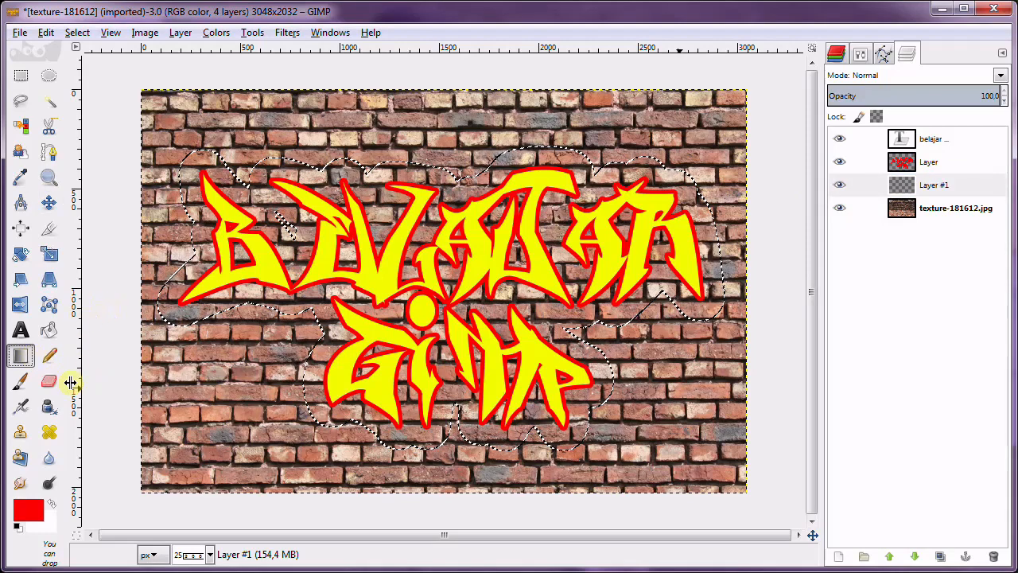
left_click(36, 509)
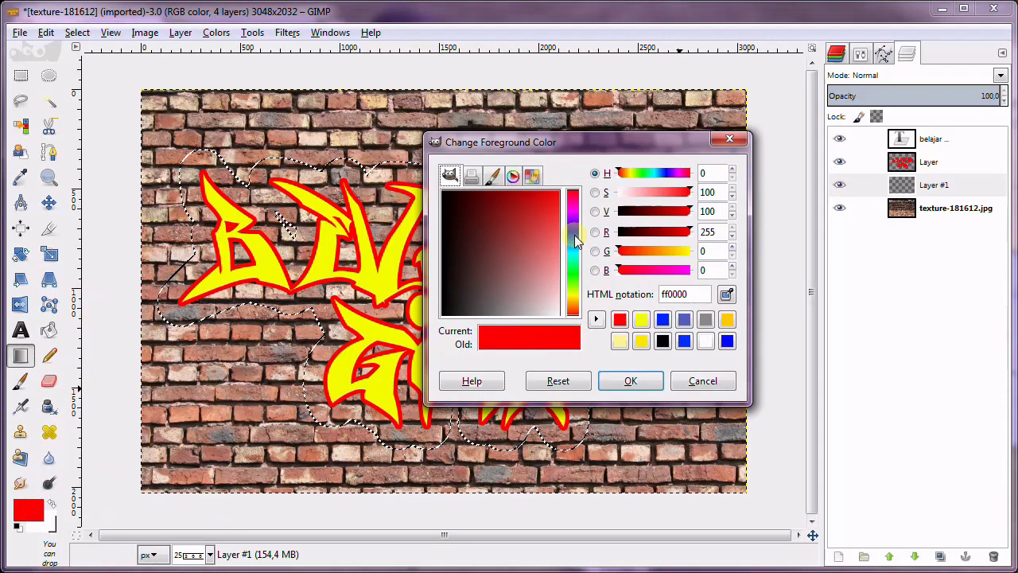
left_click(574, 236)
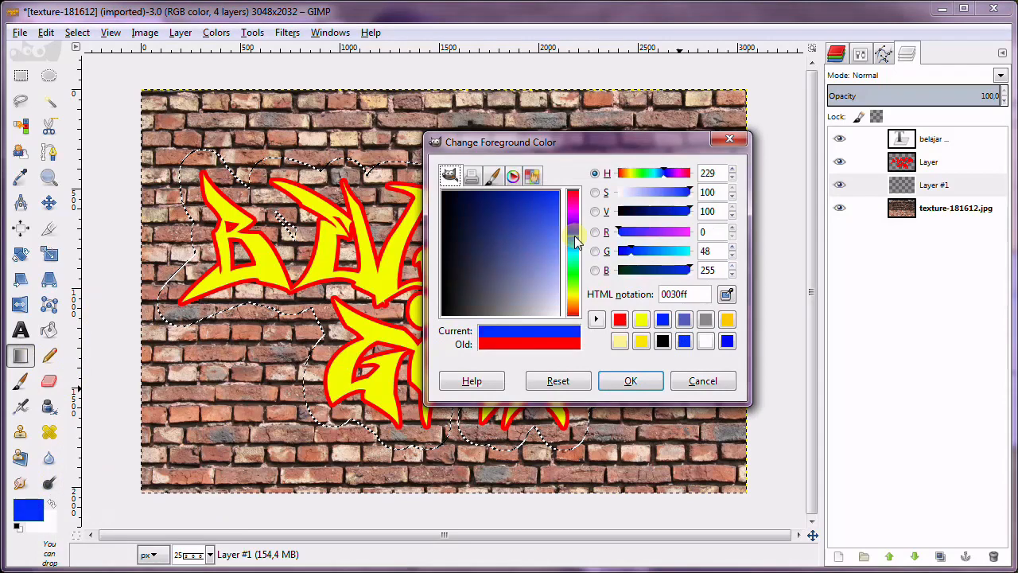
left_click(630, 382)
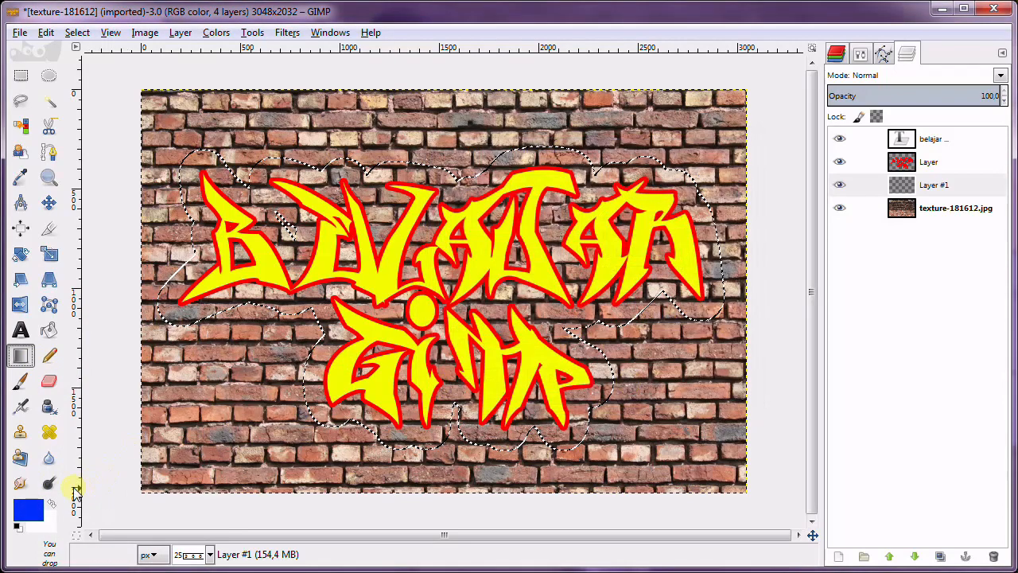
Fill the selection on Layer #1 with a linear FG to BG (RGB) gradient, blue at the bottom to white at the top, and deselect everything.
left_click(860, 54)
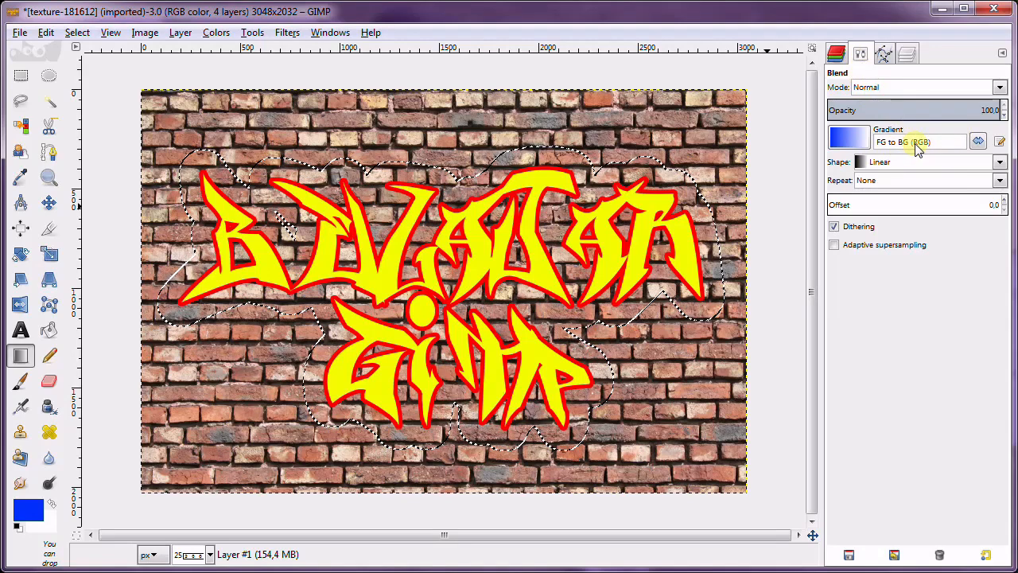
left_click(907, 54)
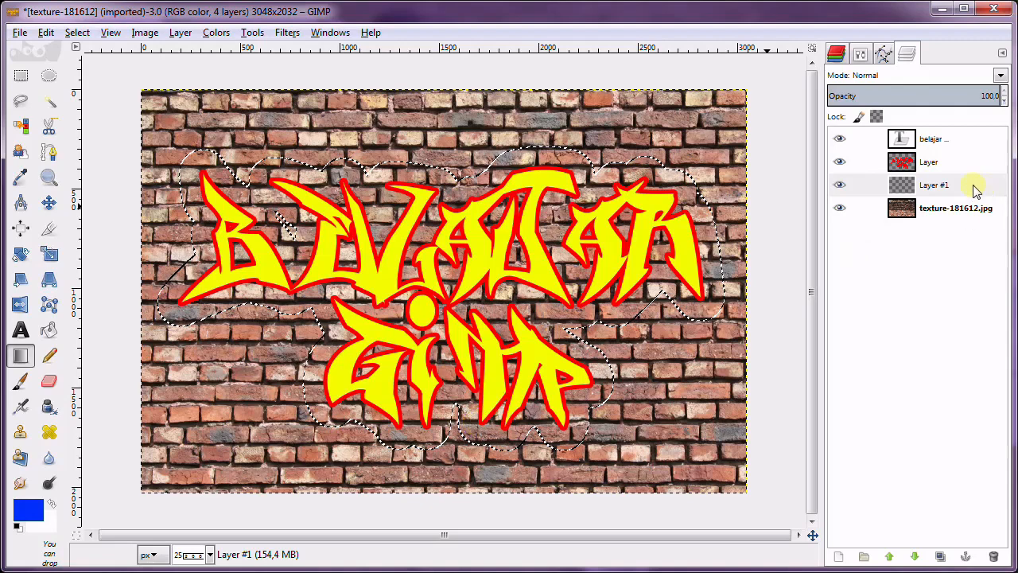
left_click(935, 190)
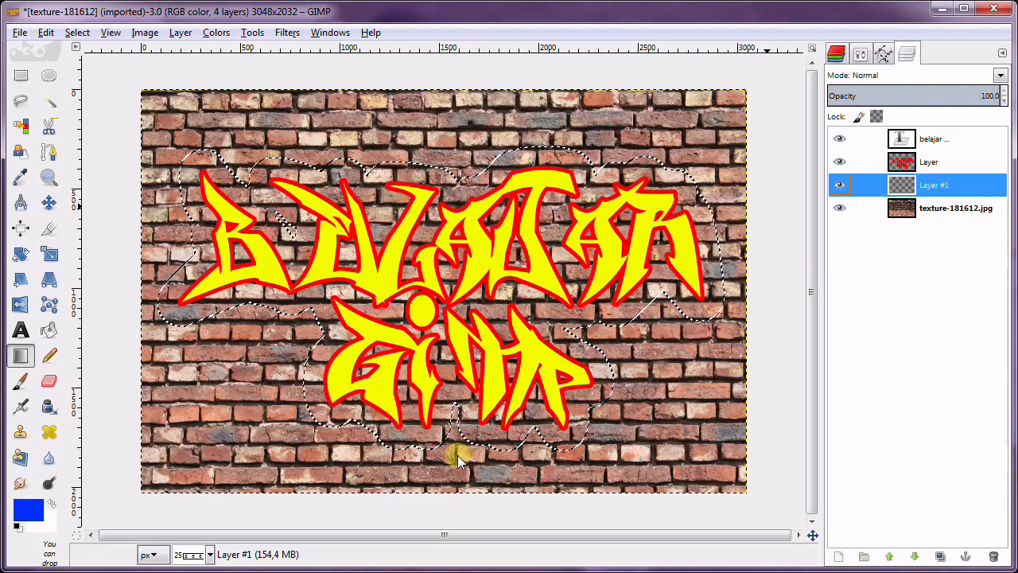
left_click_drag(457, 455, 459, 152)
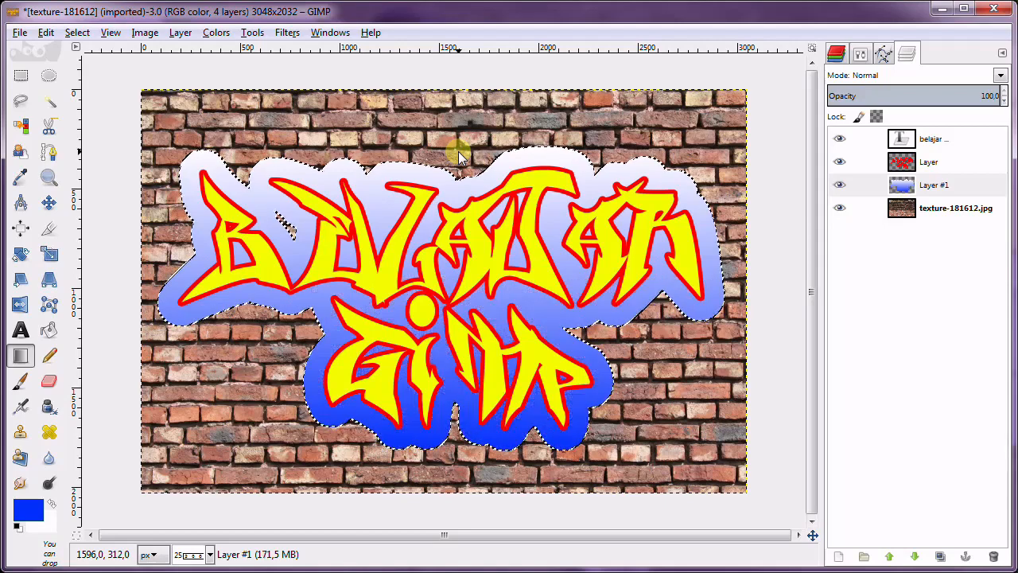
left_click(78, 33)
left_click(91, 74)
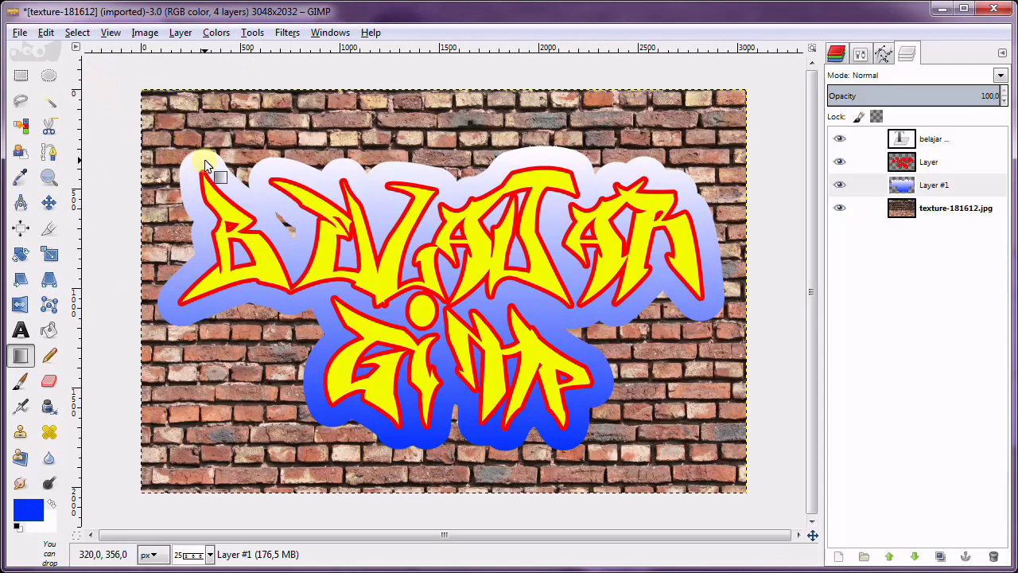
Merge the "belajar gimp" text layer down into the red outline layer.
left_click(285, 33)
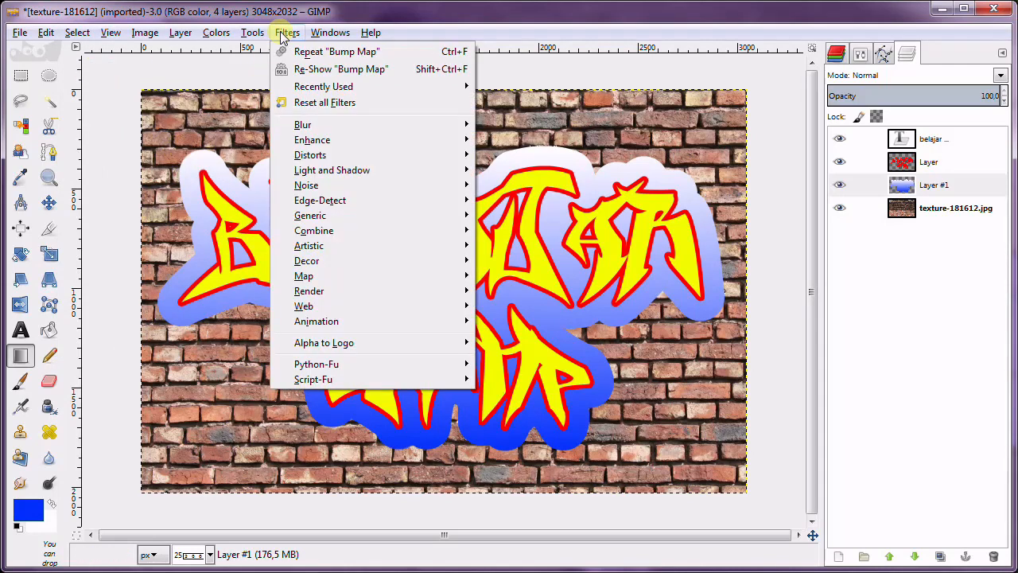
left_click(902, 139)
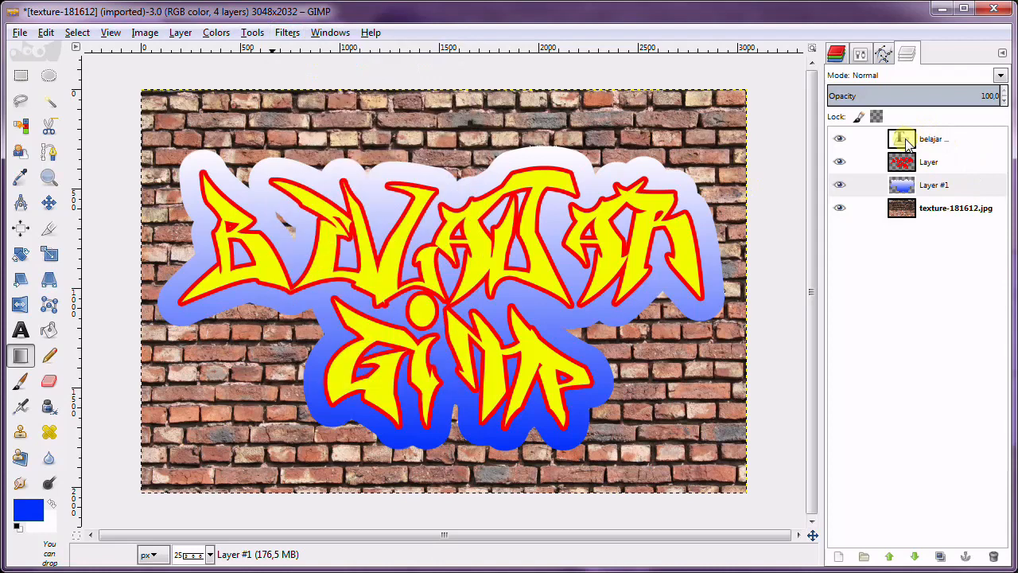
left_click(906, 141)
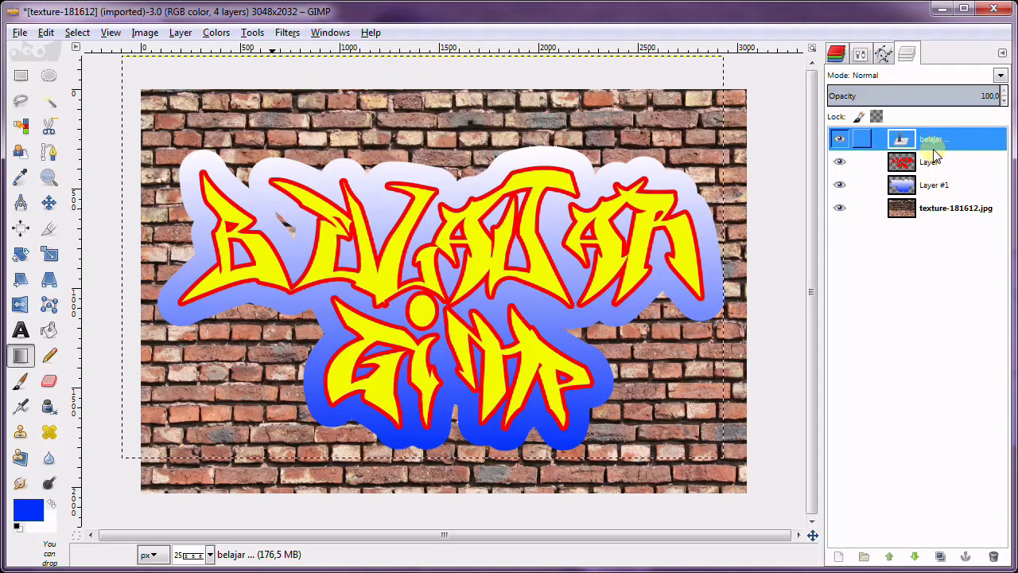
left_click(181, 33)
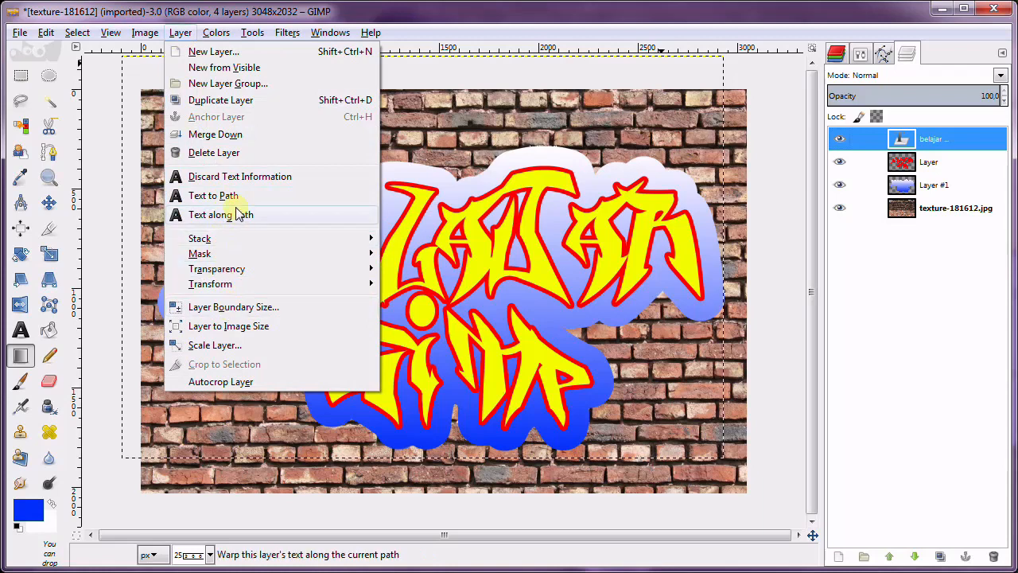
left_click(211, 136)
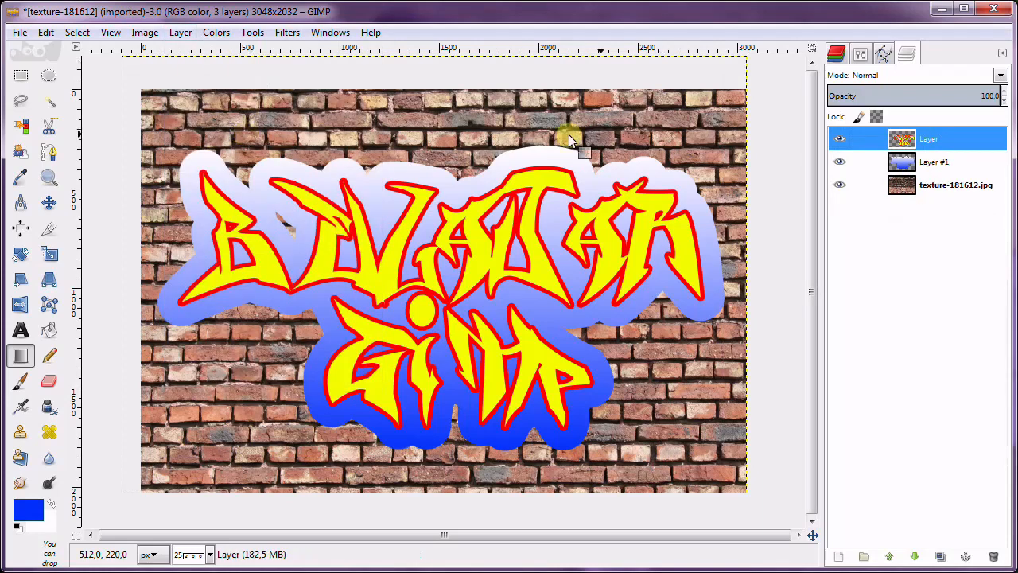
Merge the combined lettering and red outline layer down into Layer #1, the gradient backdrop.
left_click(178, 33)
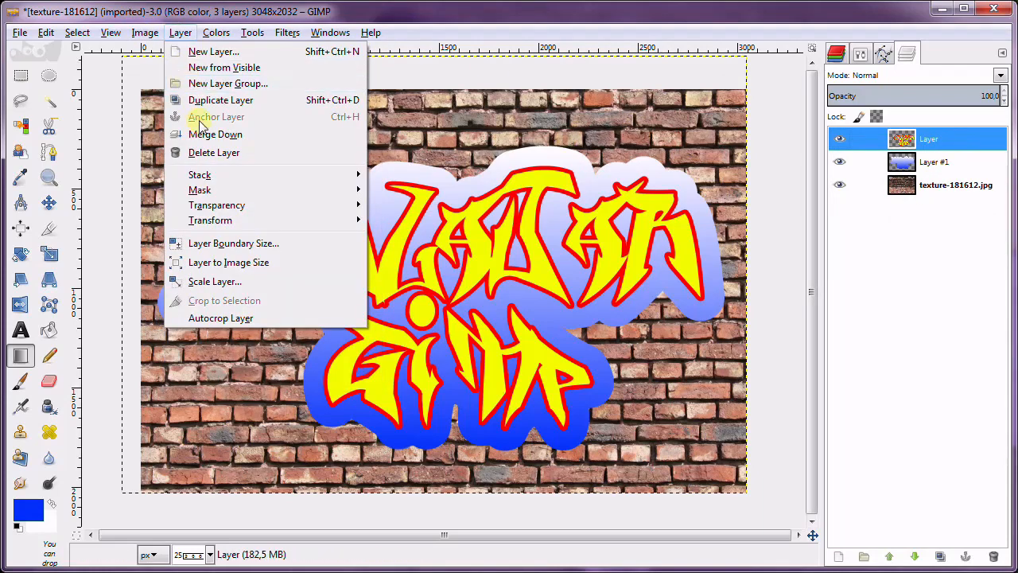
left_click(229, 137)
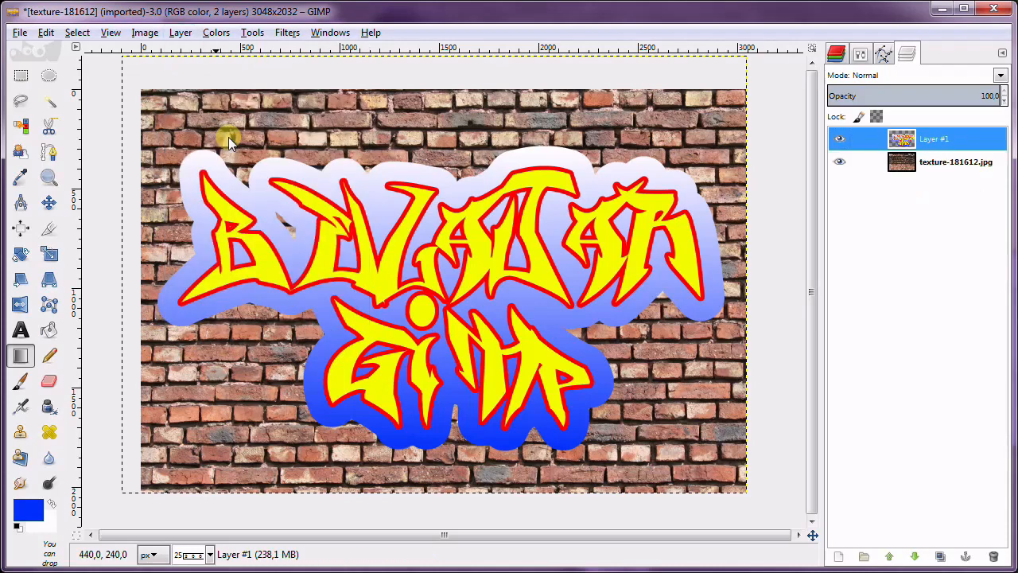
Apply the Bump Map filter to Layer #1 using the texture-181612.jpg brick layer as the bump map.
left_click_drag(927, 141, 296, 84)
left_click(287, 33)
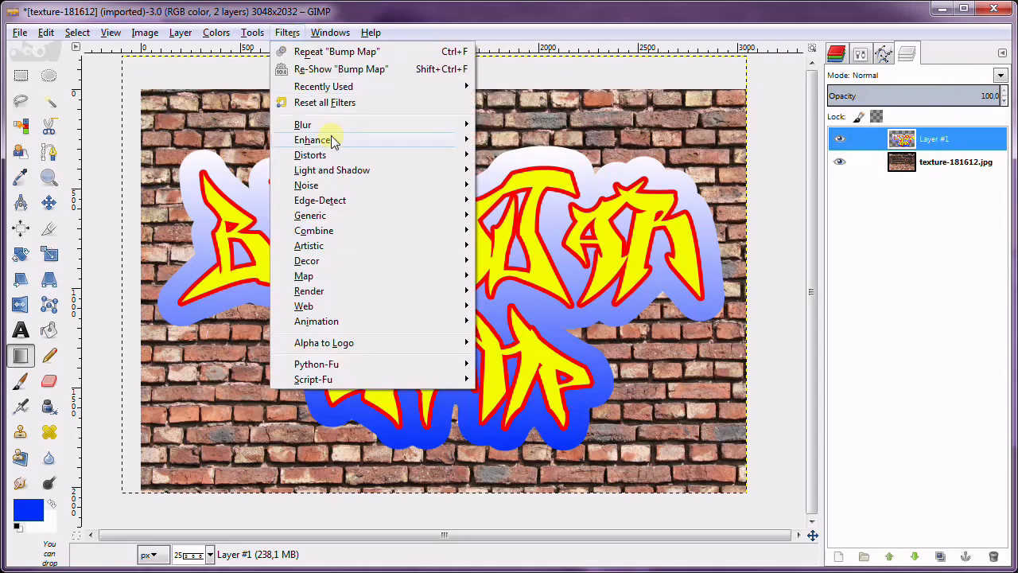
mouse_move(339, 276)
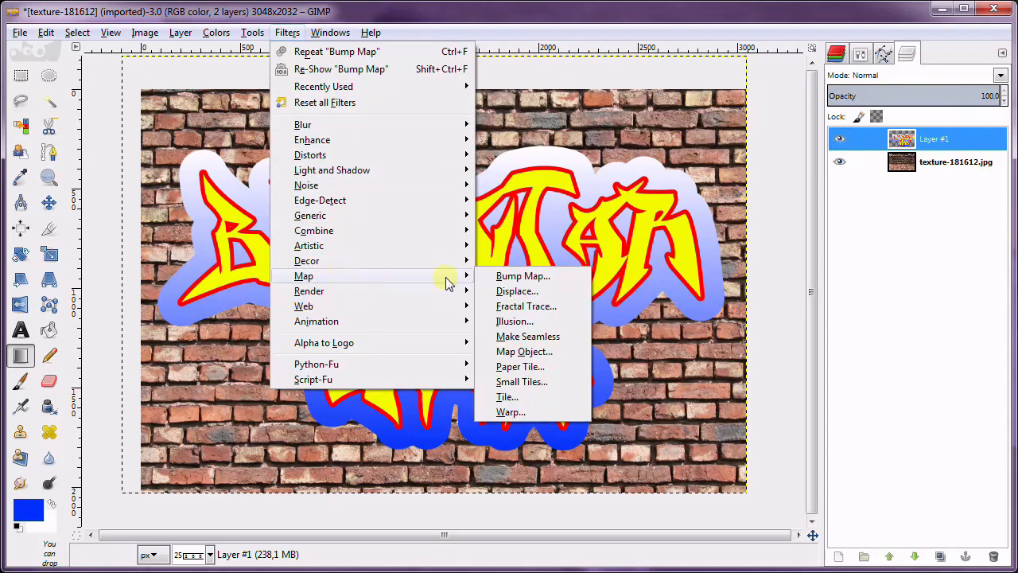
left_click(538, 276)
left_click(660, 176)
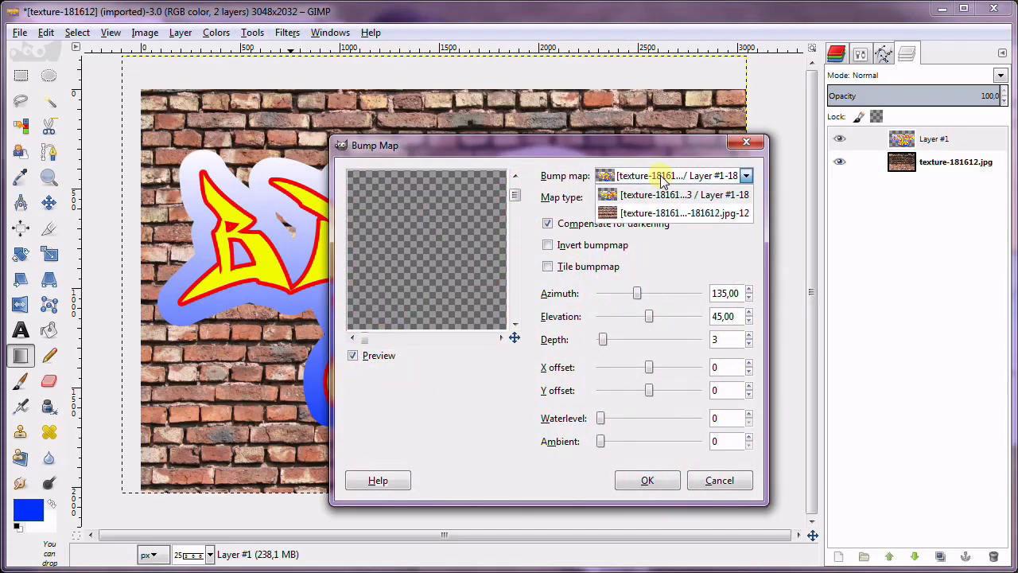
left_click(660, 176)
left_click(661, 176)
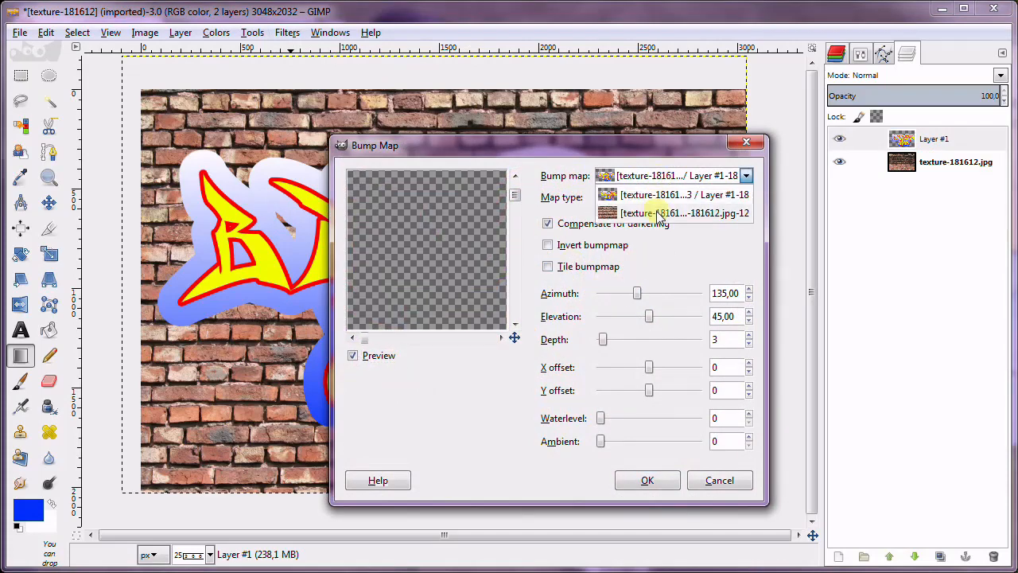
left_click(659, 214)
left_click(645, 480)
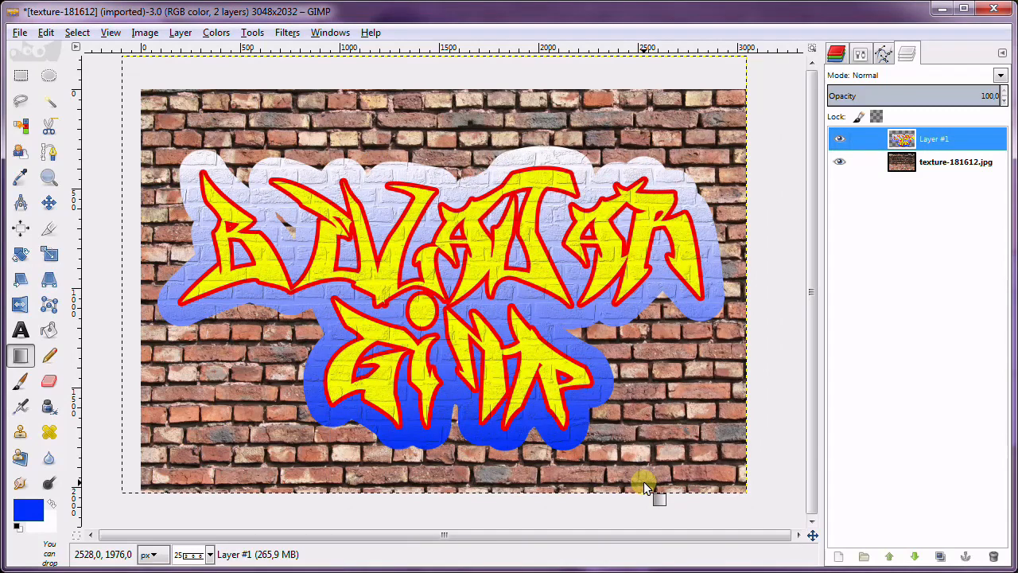
Repeat the Bump Map filter on Layer #1 five more times to deepen the brick relief.
left_click(286, 34)
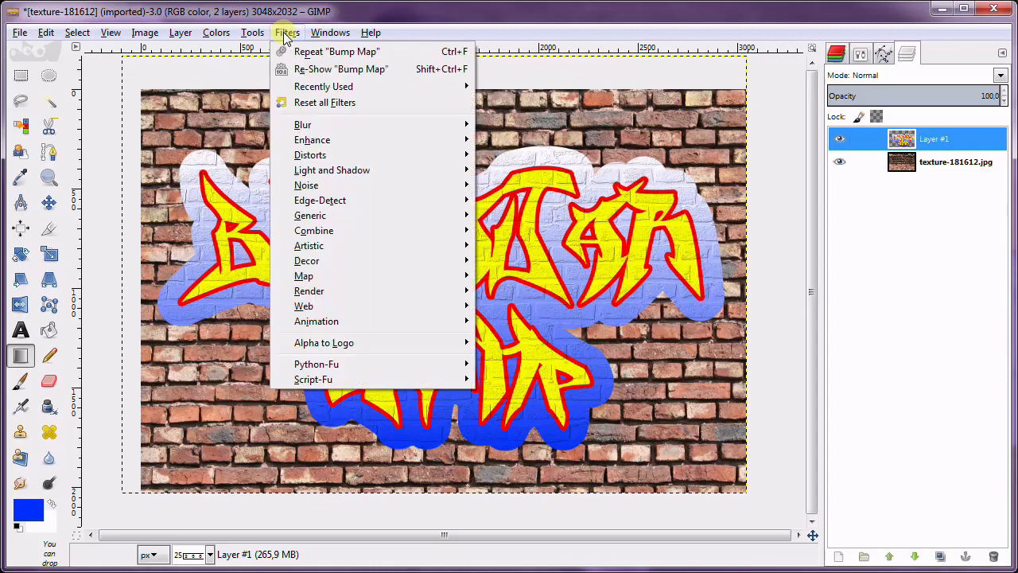
left_click(401, 52)
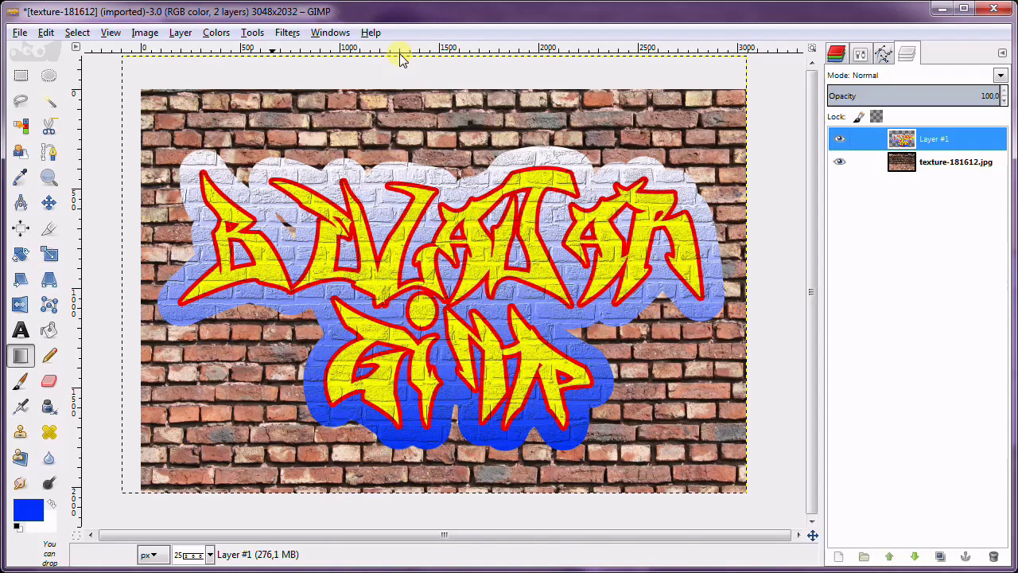
key("ctrl+f")
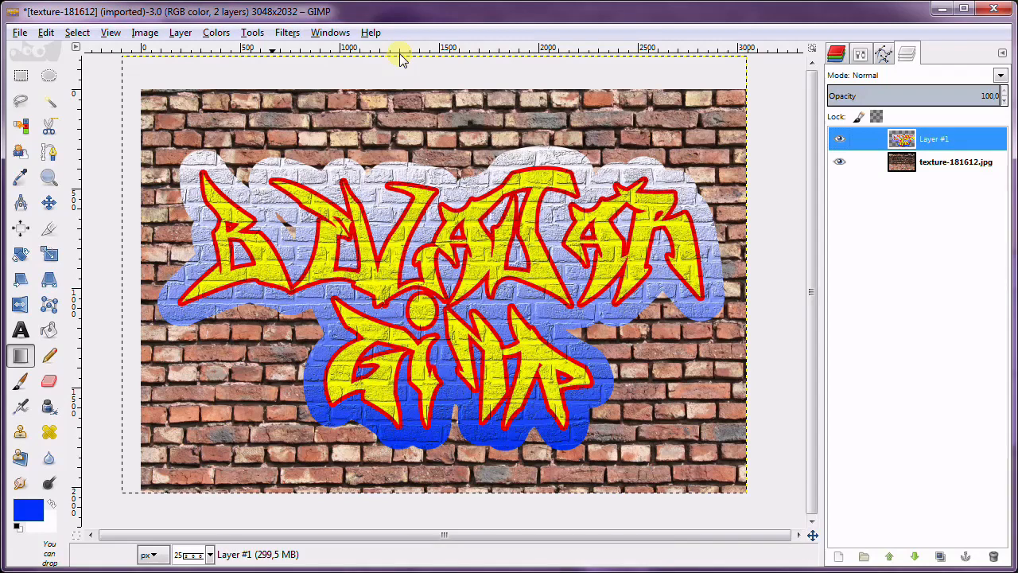
key("ctrl+f")
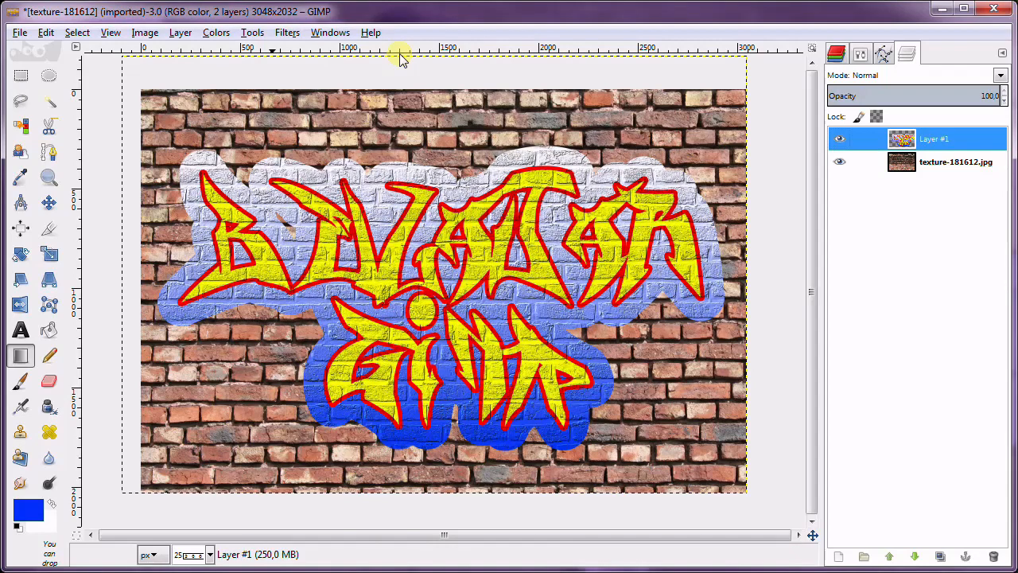
key("ctrl+f")
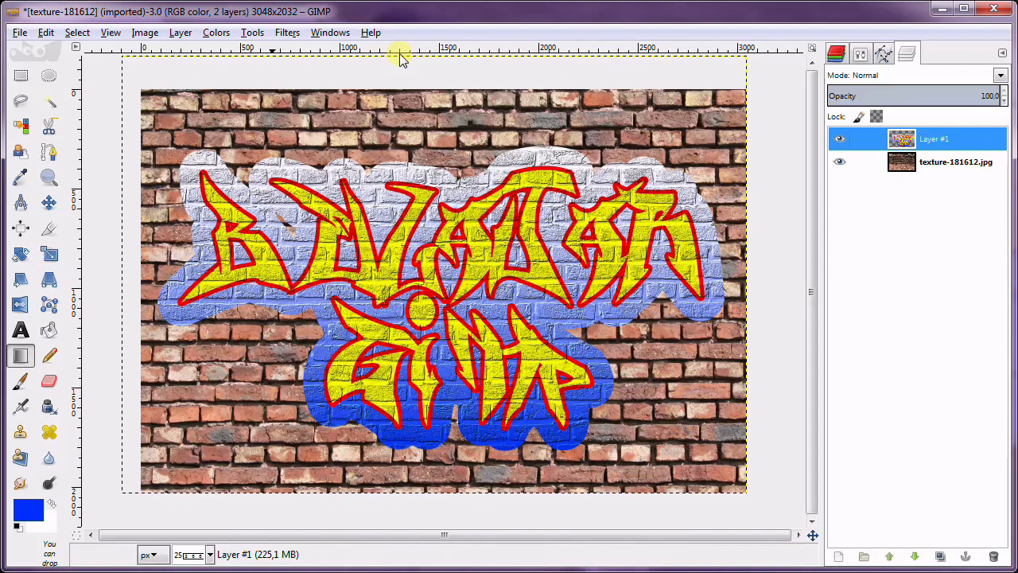
key("ctrl+f")
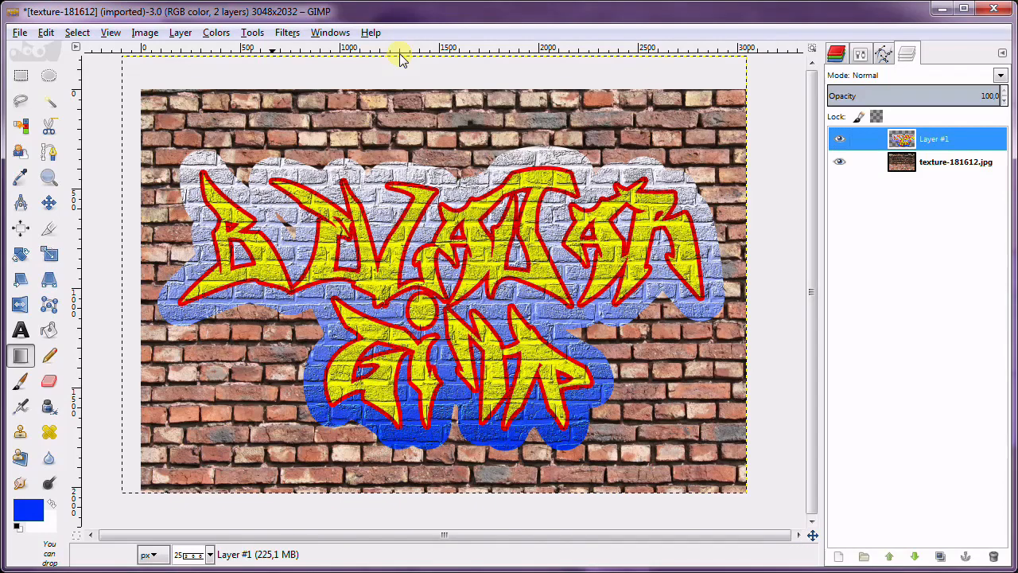